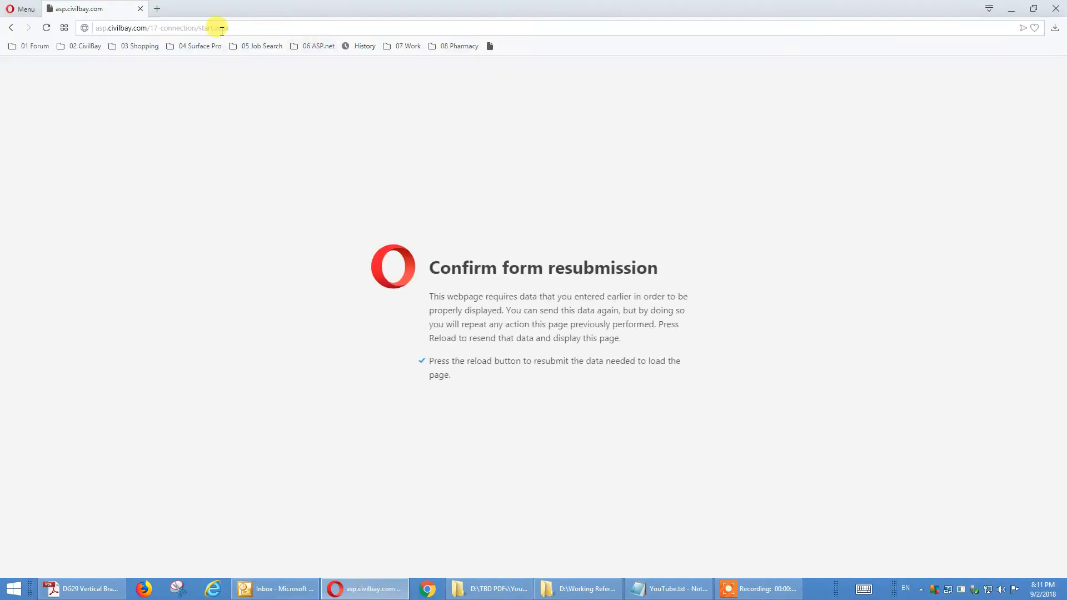
Step: Load the steel connection design application at asp.civilbay.com/connect
click(221, 29)
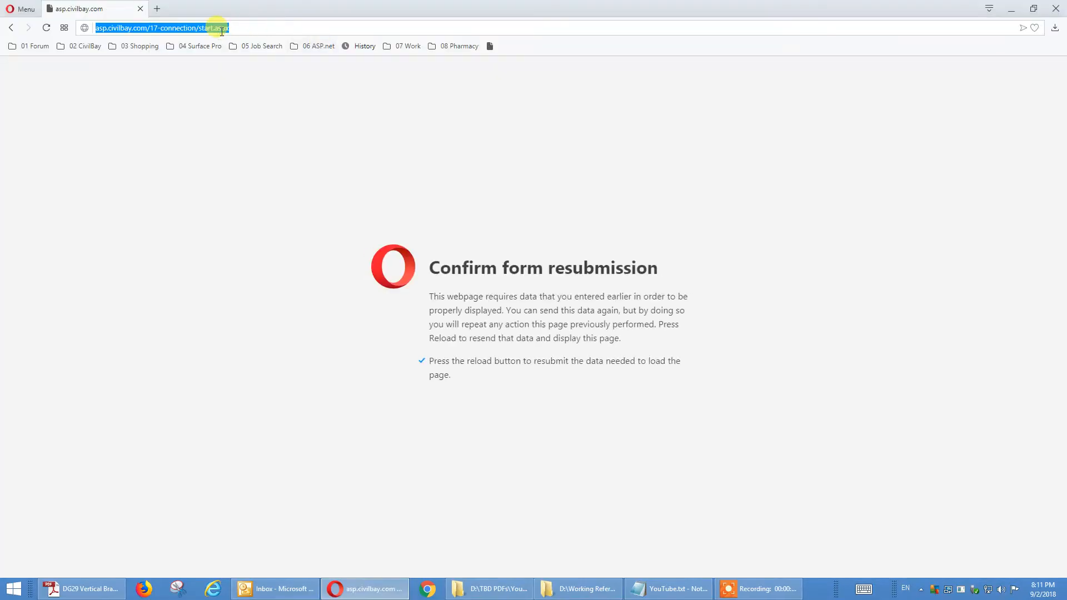
text(as)
key(Return)
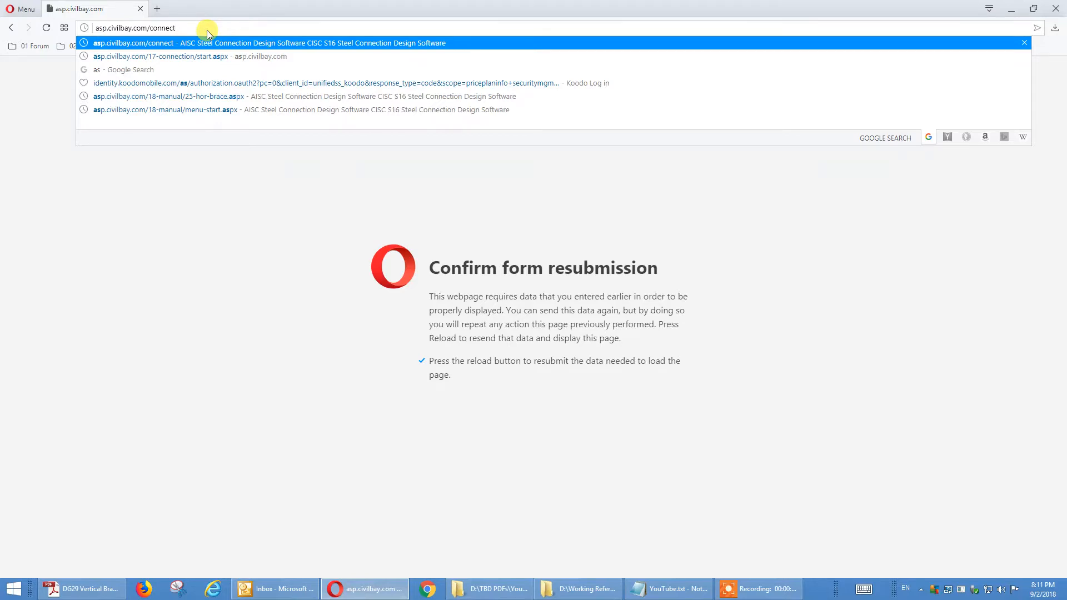
key(Return)
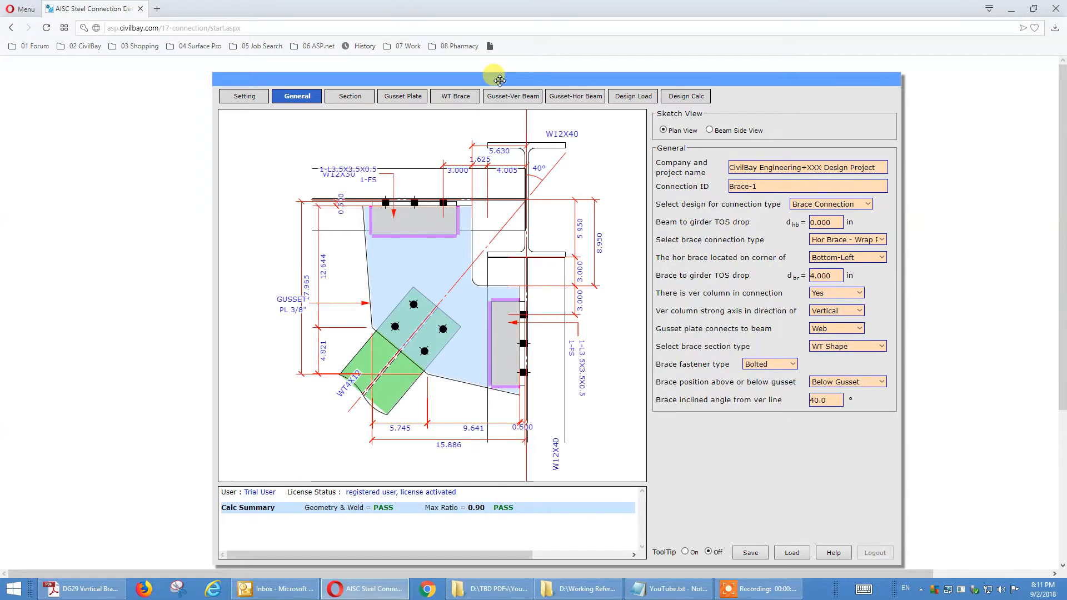
Step: Set the brace connection type to Chevron Brace in the general settings of the connection design
drag(500, 81, 494, 76)
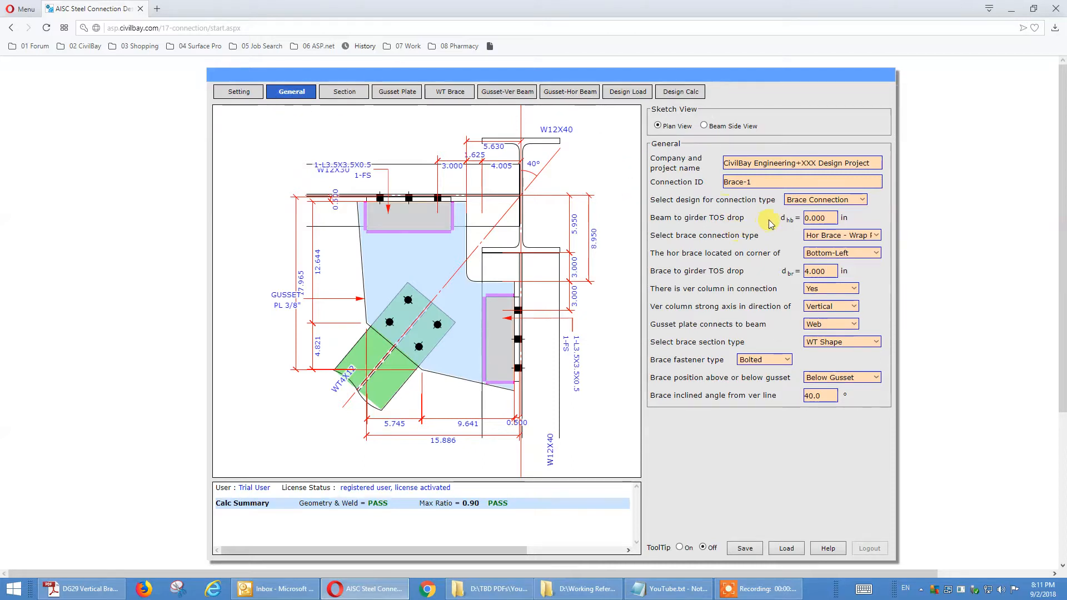
click(798, 200)
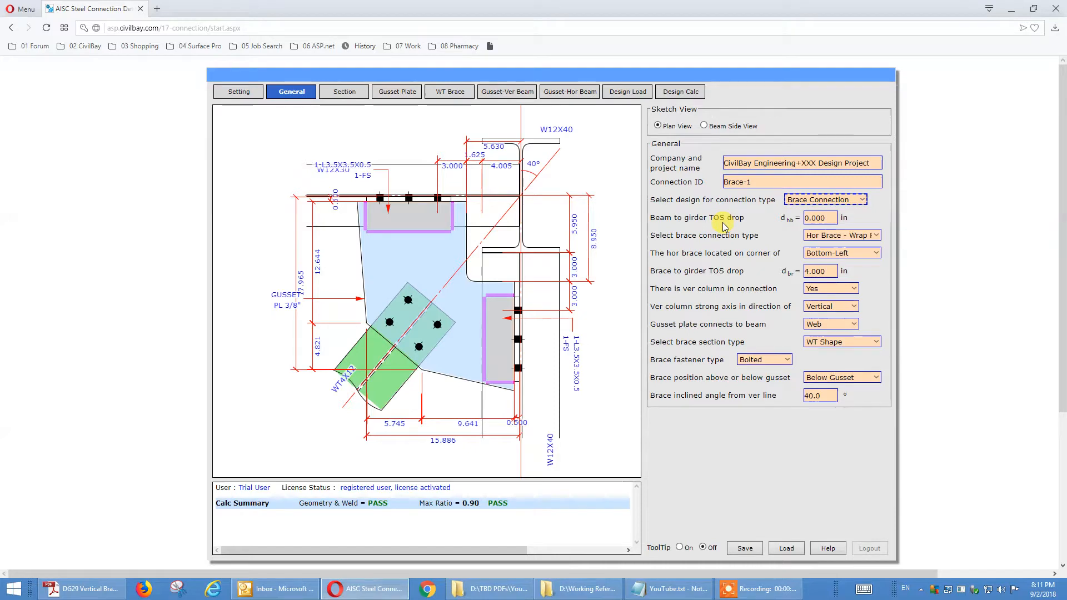
click(834, 236)
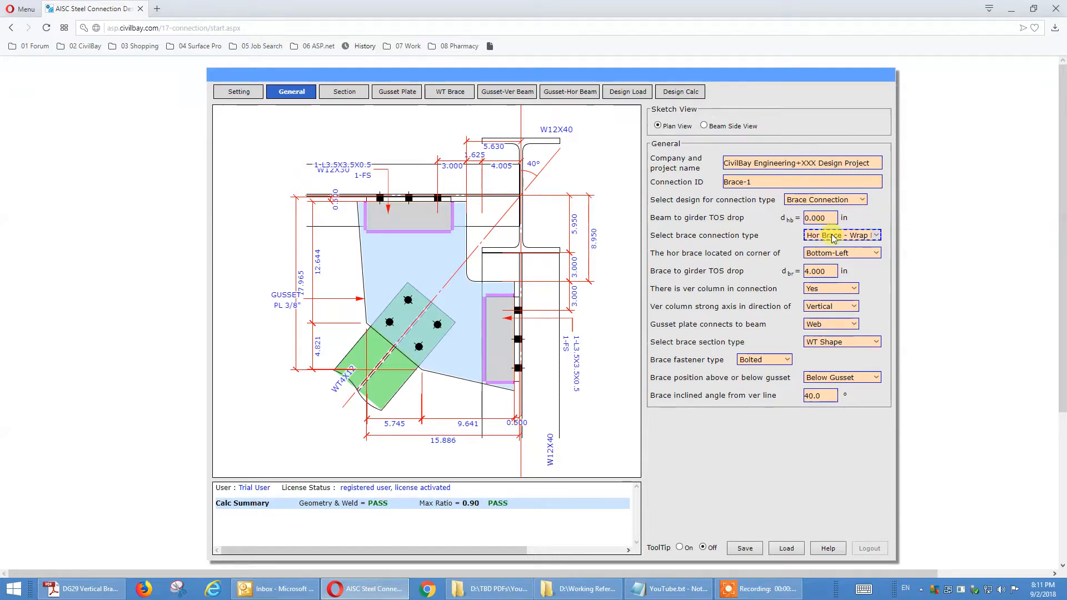
click(866, 237)
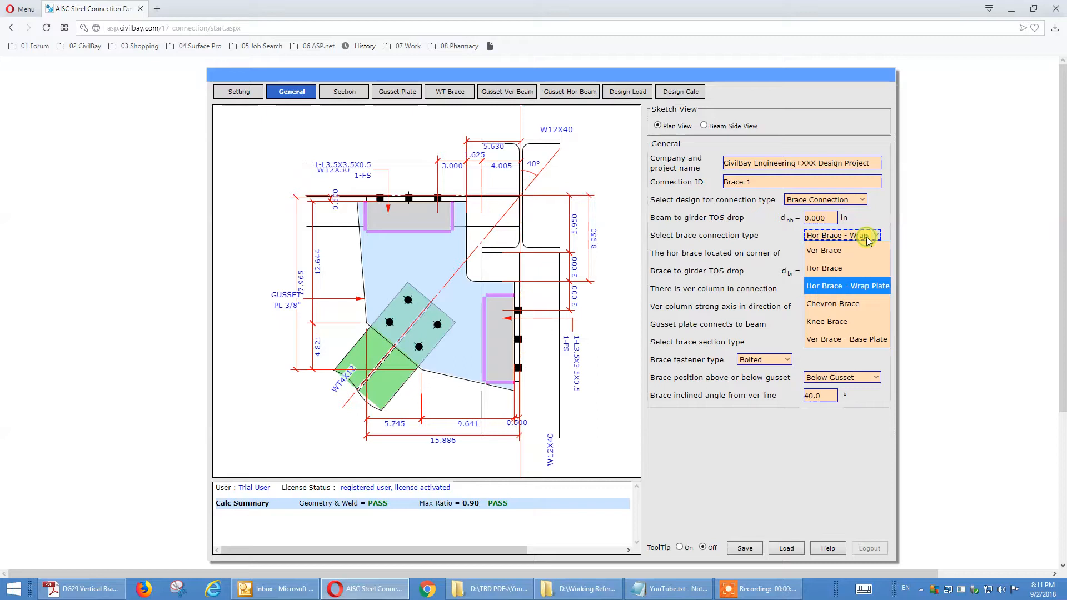
click(873, 304)
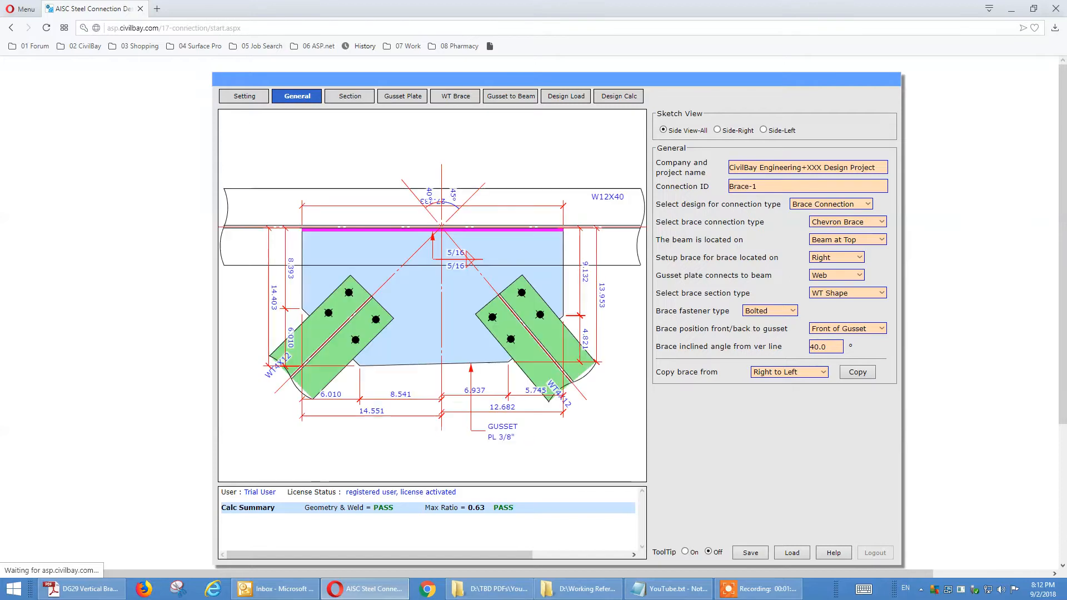
Step: Switch to the DG29 PDF in Adobe Acrobat and search for "chevron" up to the section 5.9 entry in the table of contents
drag(1066, 55, 686, 95)
click(924, 89)
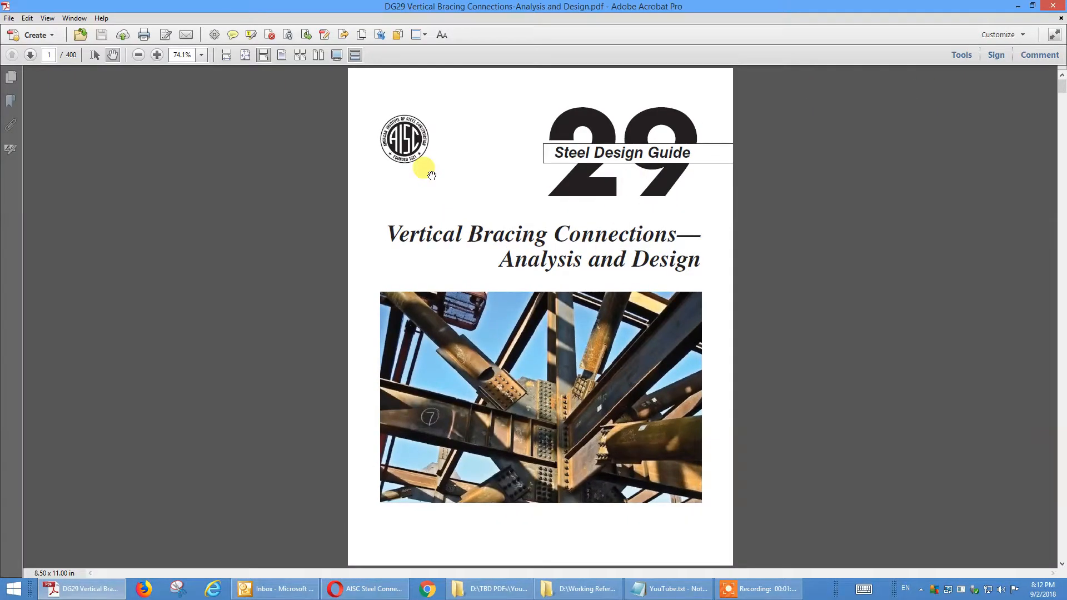
click(27, 18)
click(72, 212)
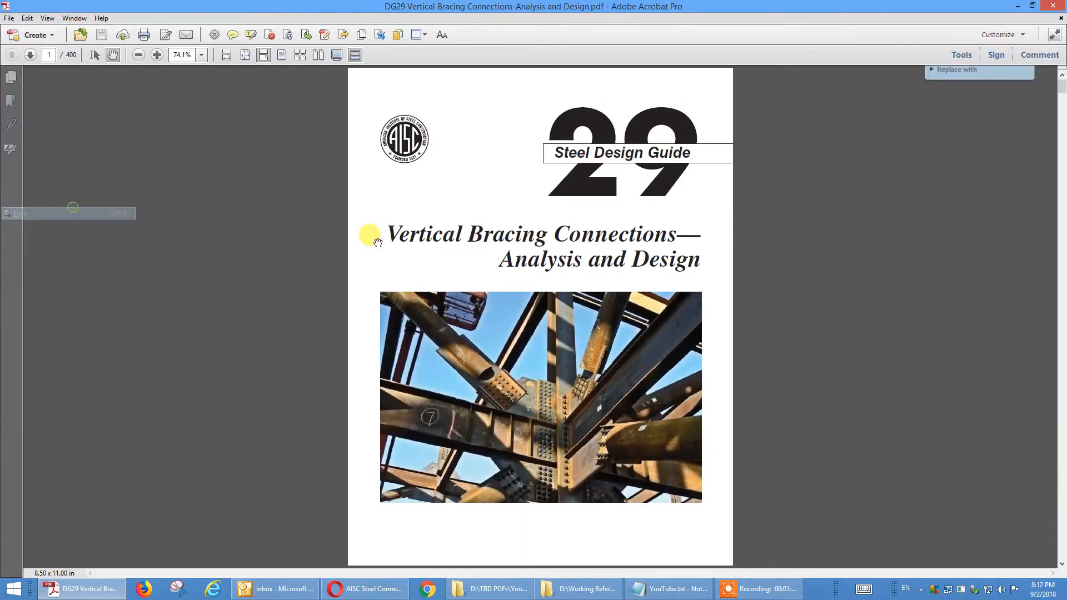
text(chev)
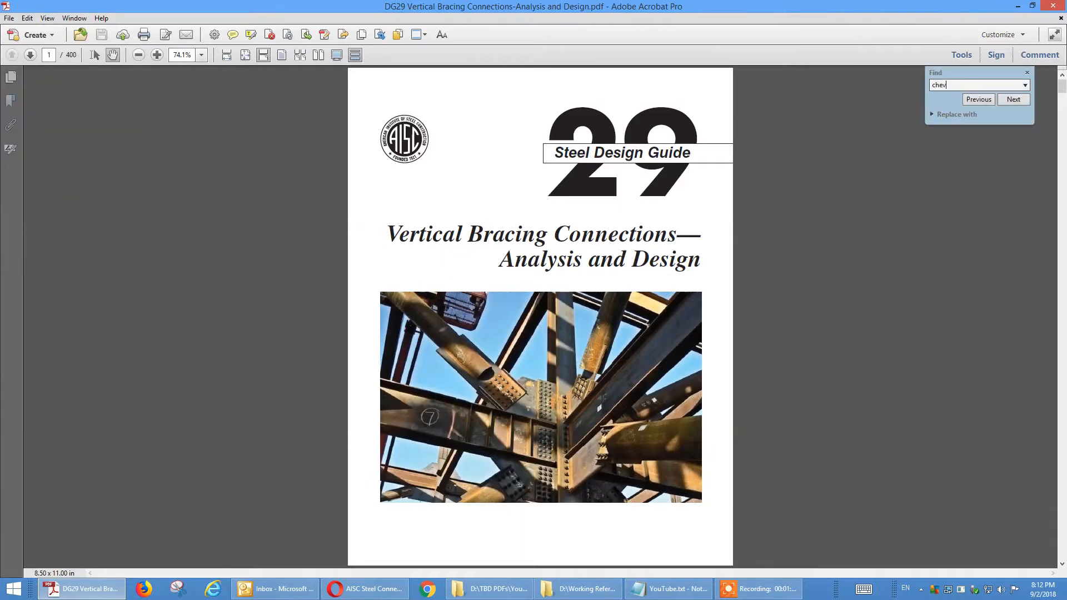
text(ron)
key(Return)
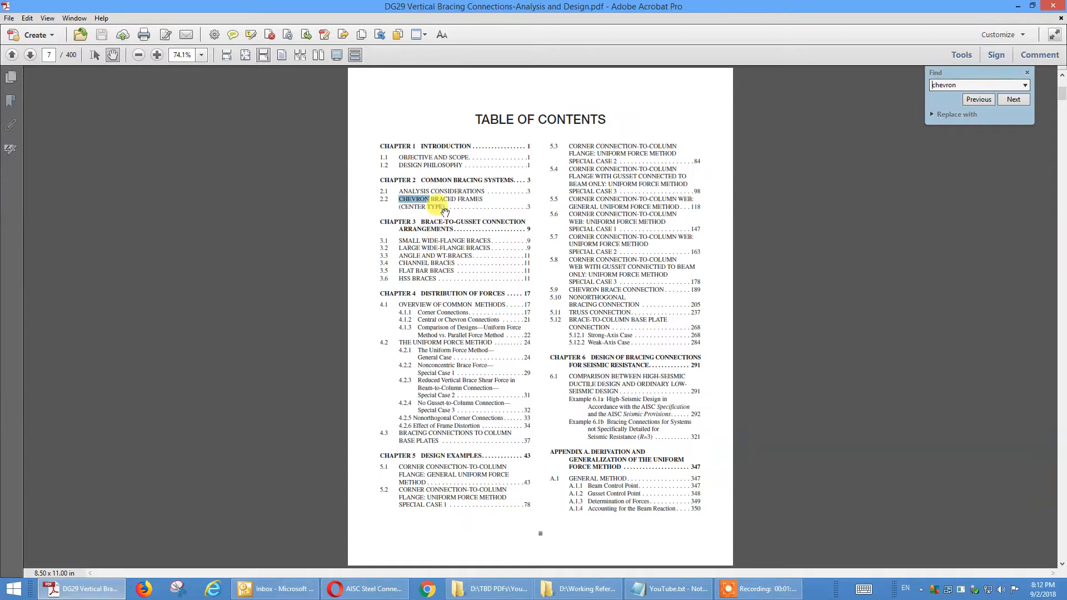
click(1016, 101)
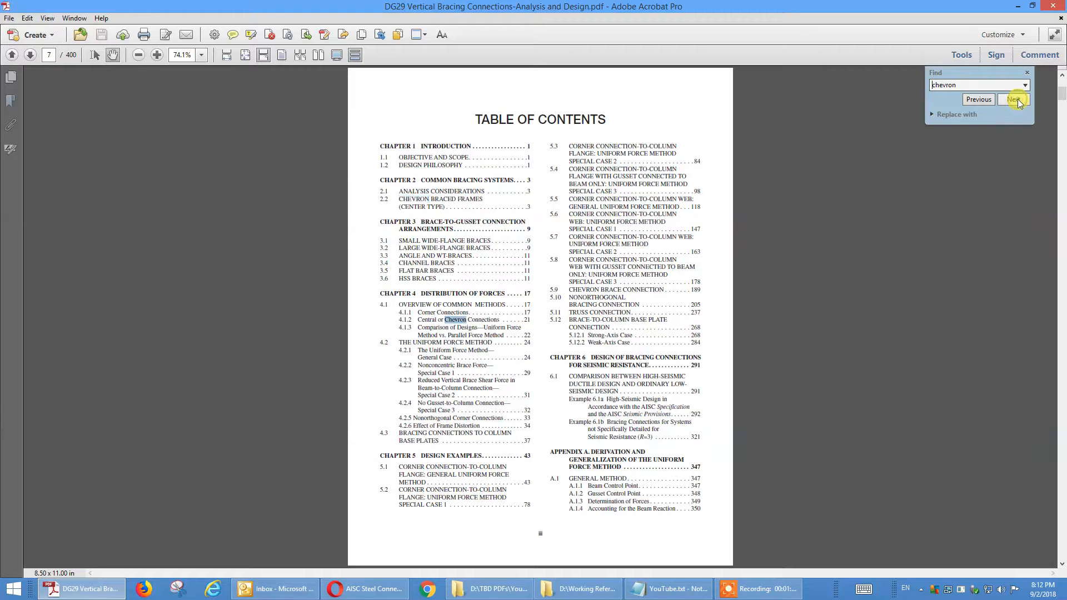
click(1018, 100)
Step: Search the PDF for "189" until reaching the printed page 189 with the chevron brace connection example
drag(963, 85, 872, 81)
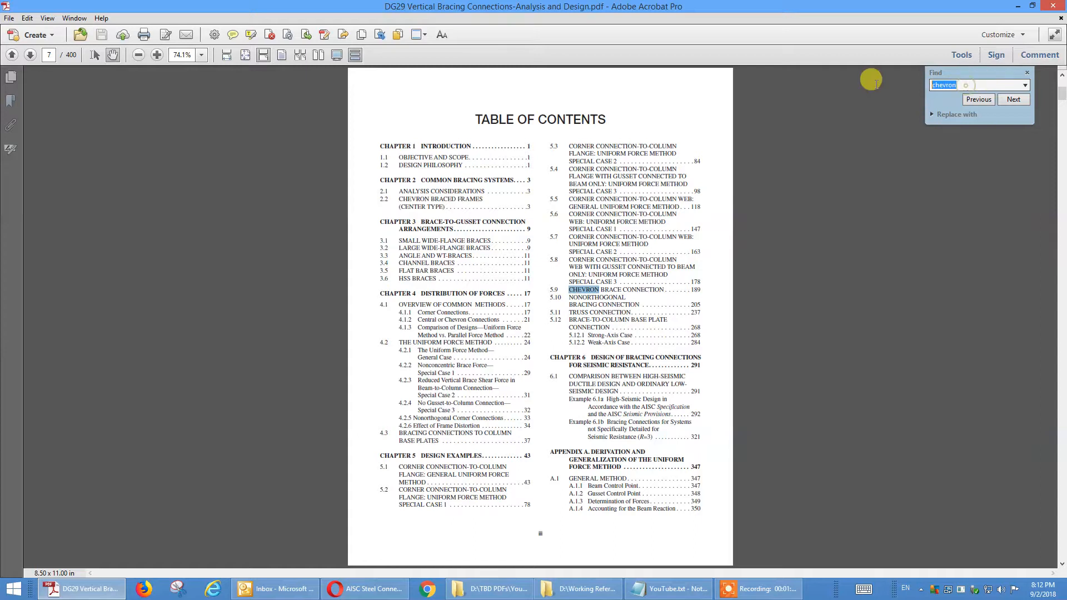
text(1)
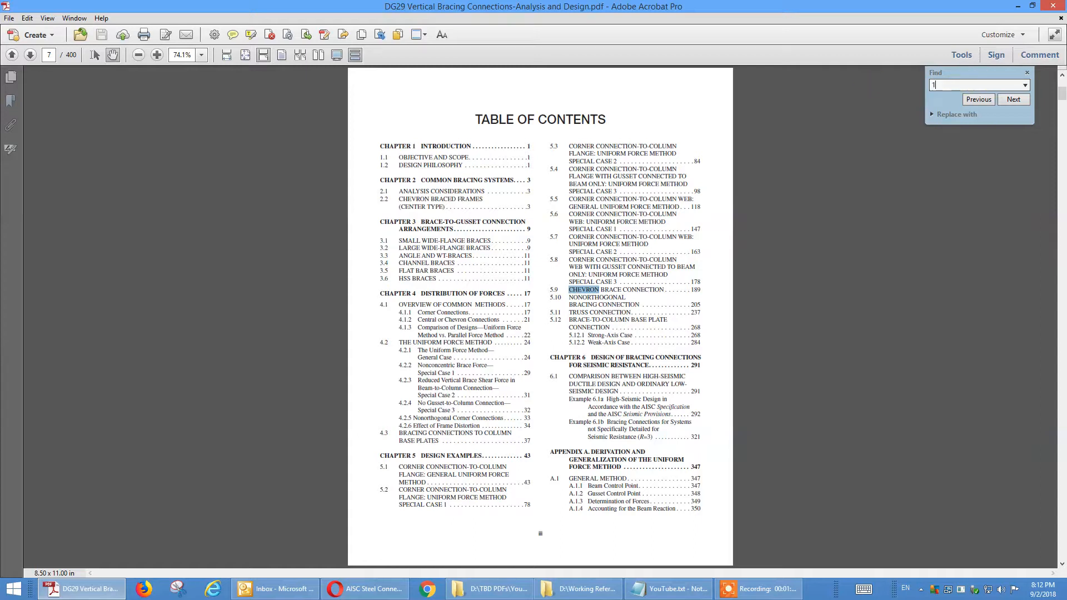
text(89)
click(1012, 103)
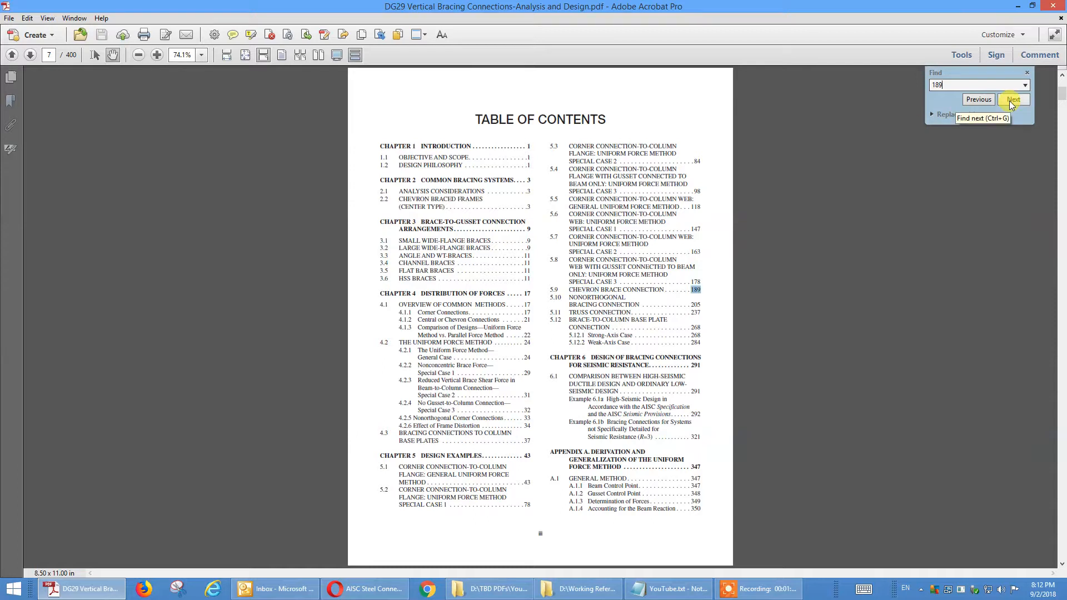
click(1012, 102)
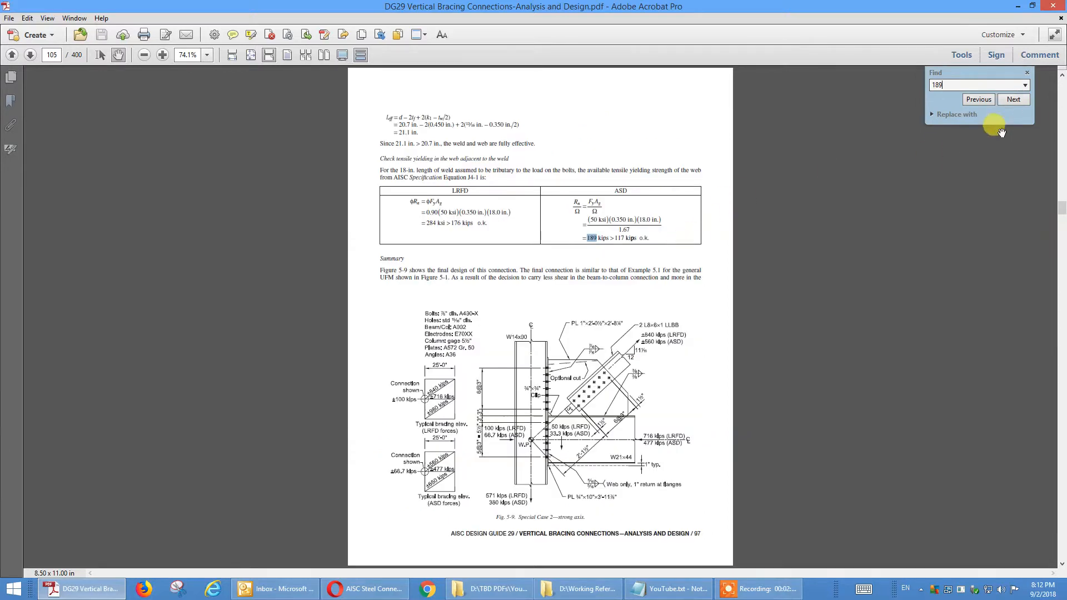
click(1010, 101)
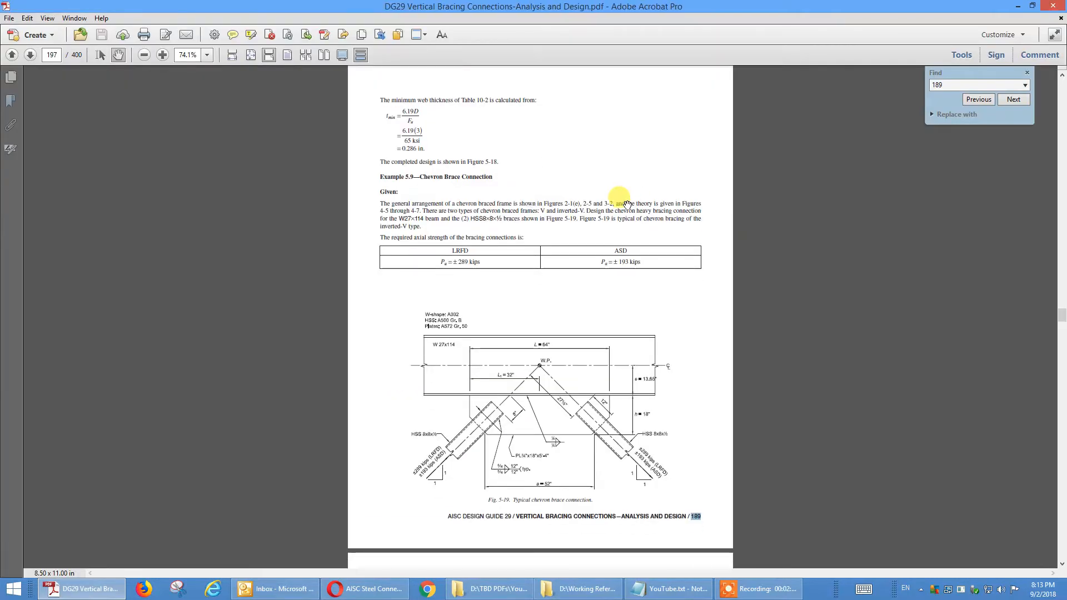
Step: Enlarge the page to 100%, close the search, and examine Example 5.9's given data and Figure 5-19
click(206, 55)
click(229, 122)
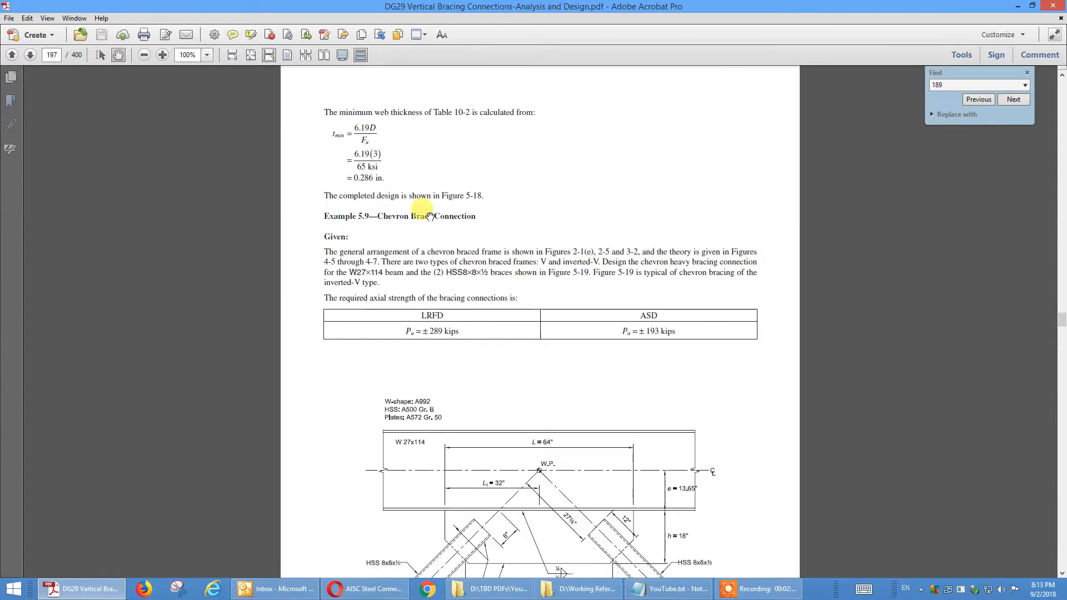
drag(615, 221, 572, 132)
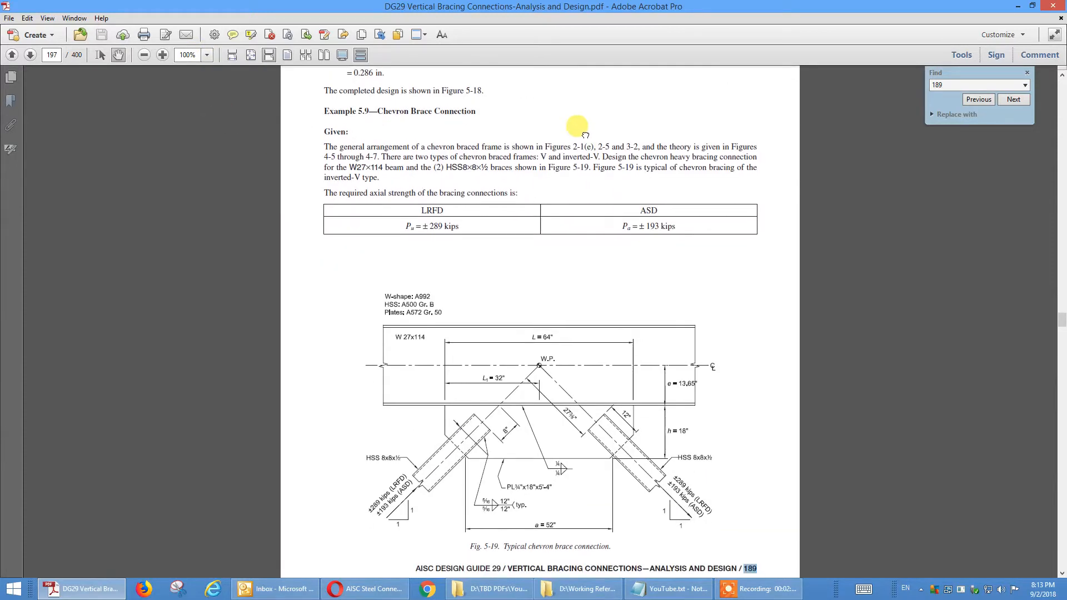
click(1028, 74)
mouse_move(580, 280)
mouse_down()
mouse_move(580, 209)
mouse_move(589, 254)
mouse_up()
scroll(589, 253, down, 8)
scroll(591, 255, up, 5)
click(706, 318)
scroll(706, 318, up, 5)
scroll(706, 318, down, 5)
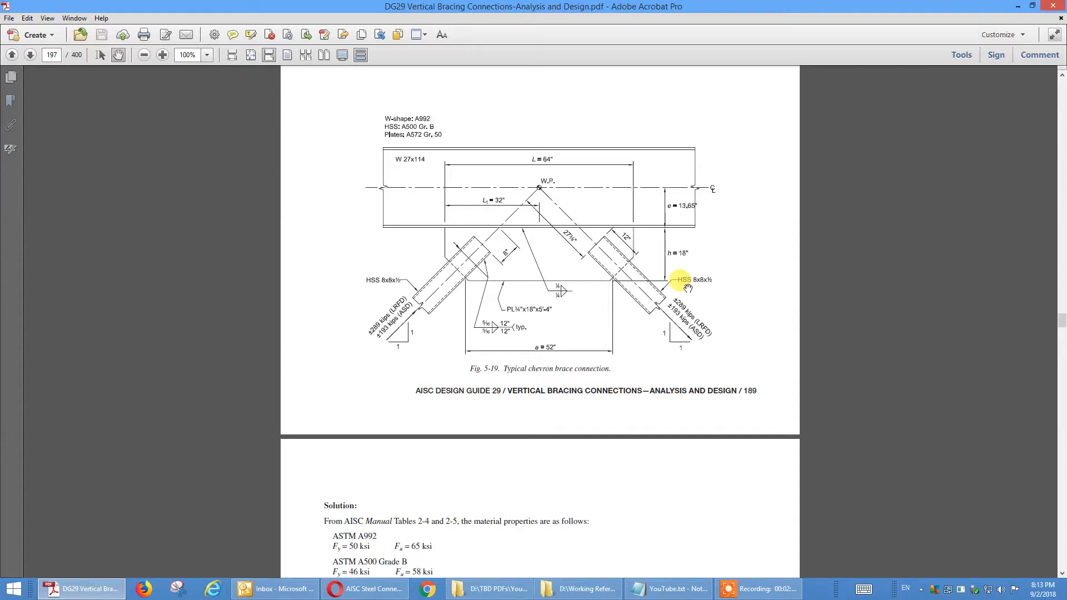
Step: Examine the material and member properties of the Example 5.9 solution and view Figure 5-20 at 125% zoom
scroll(677, 316, down, 10)
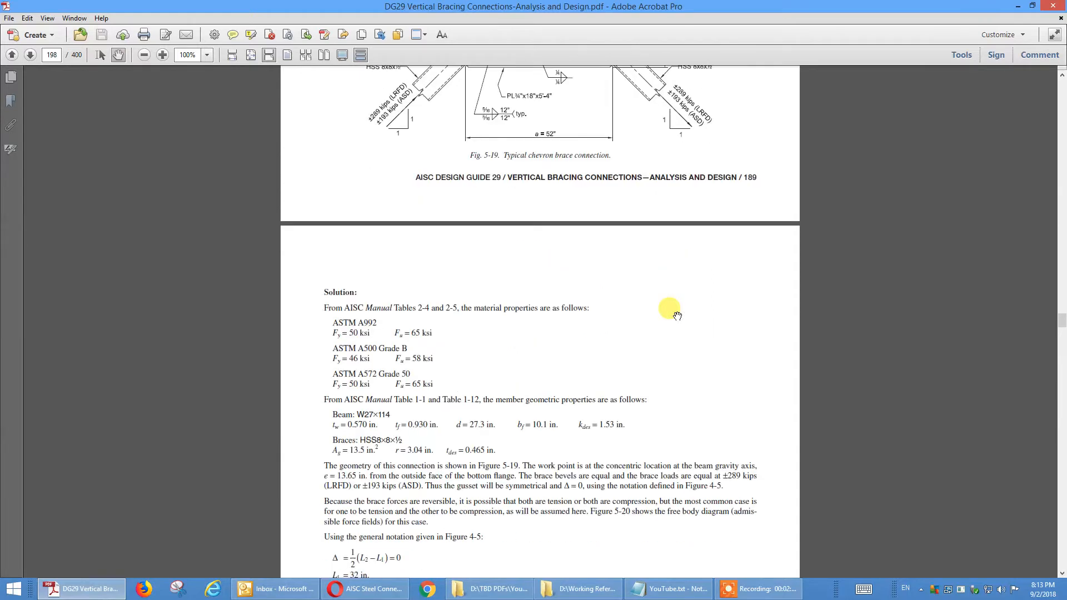
scroll(677, 316, down, 3)
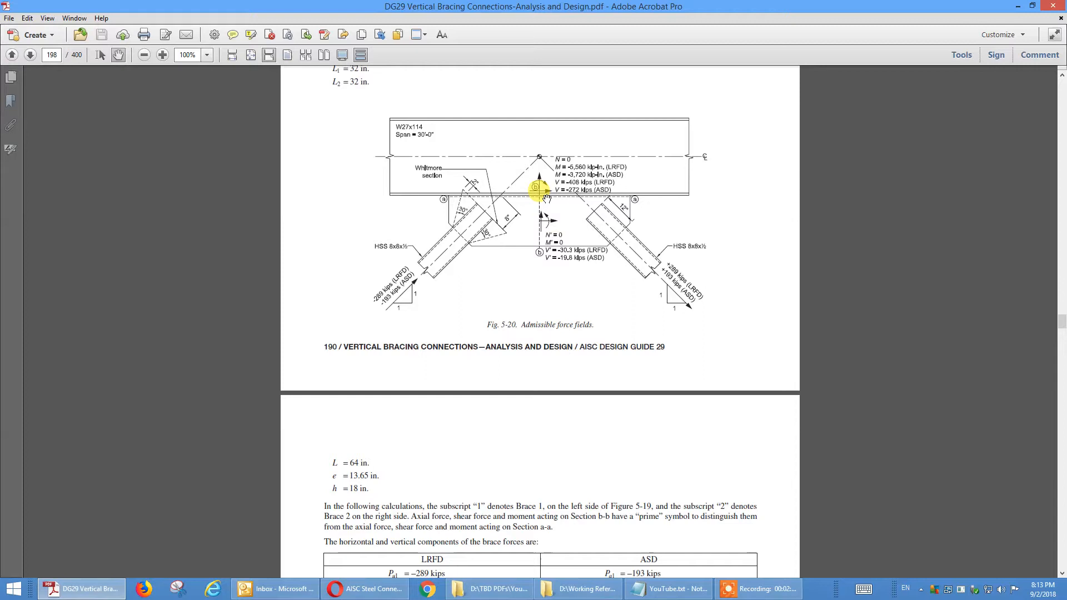
click(207, 54)
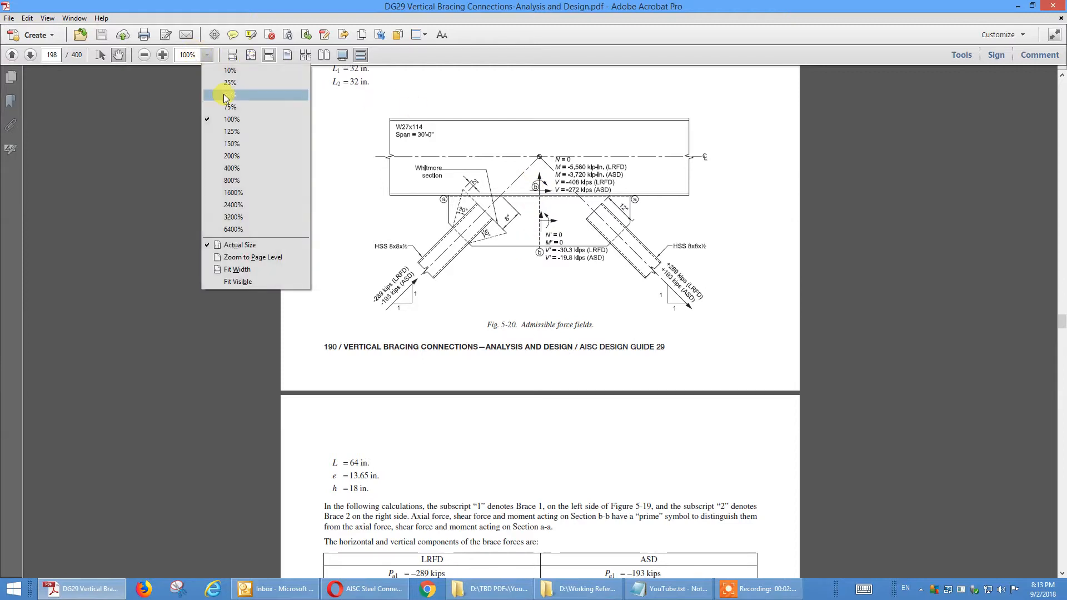
click(236, 135)
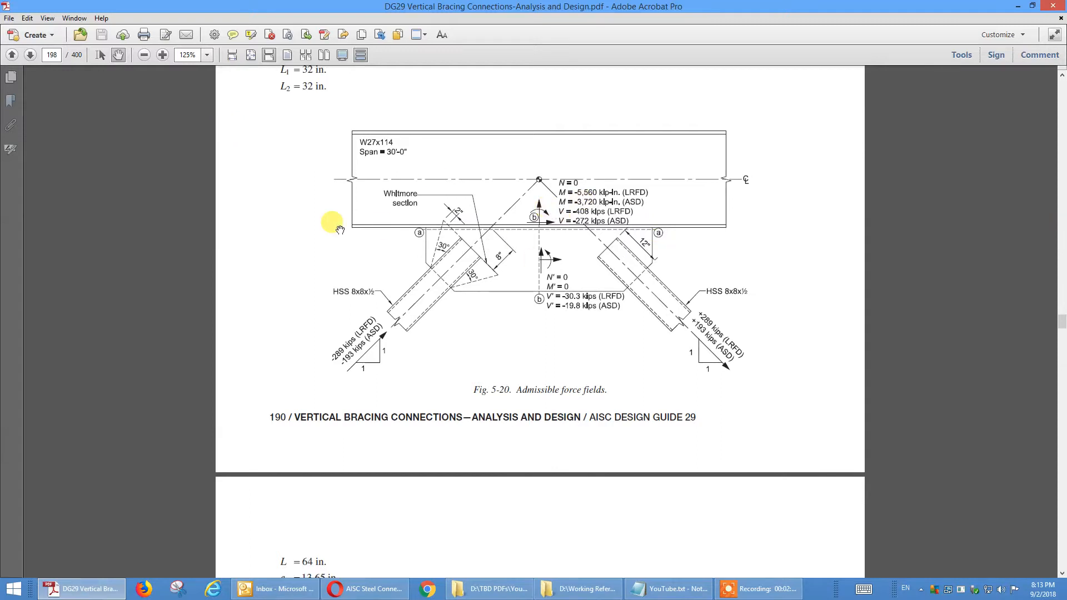
Step: Review the Example 5.9 calculations from the brace force moments through the gusset plate block shear and Whitmore section checks
scroll(653, 293, down, 15)
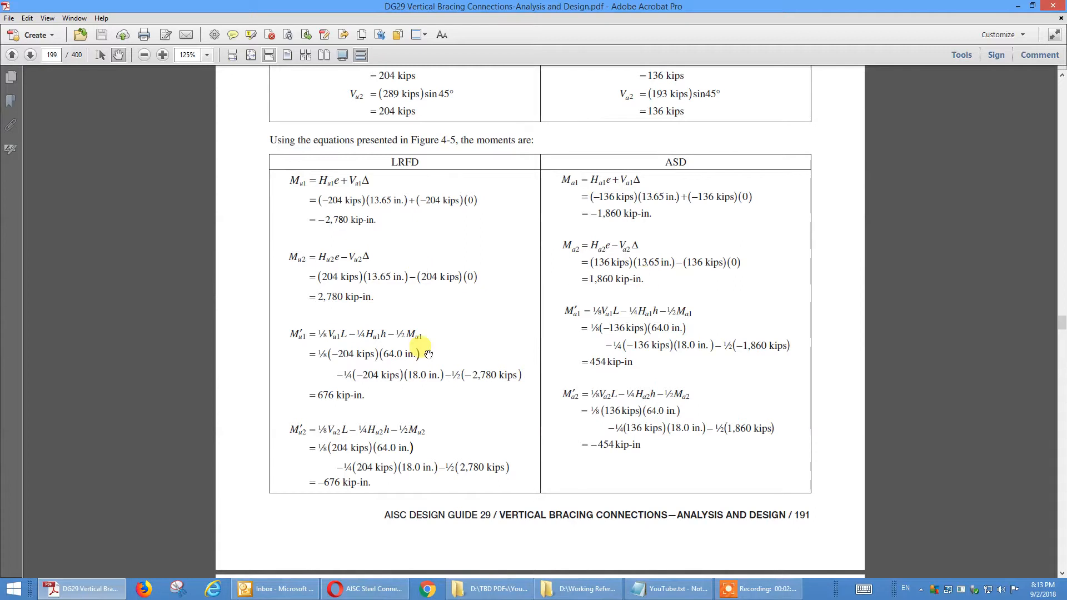
scroll(424, 352, down, 12)
scroll(426, 350, down, 15)
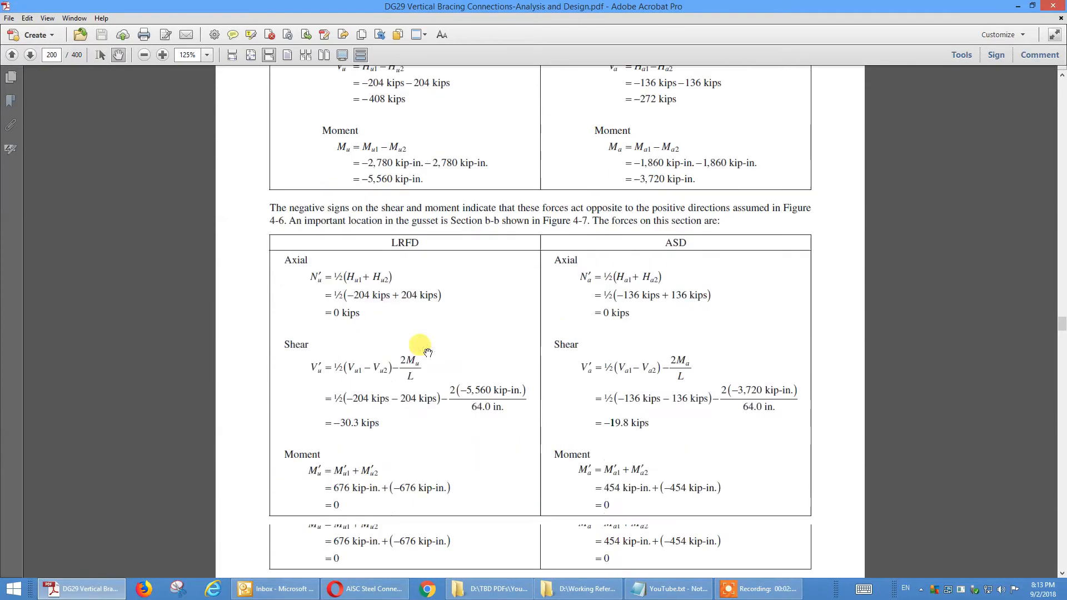
scroll(427, 347, down, 10)
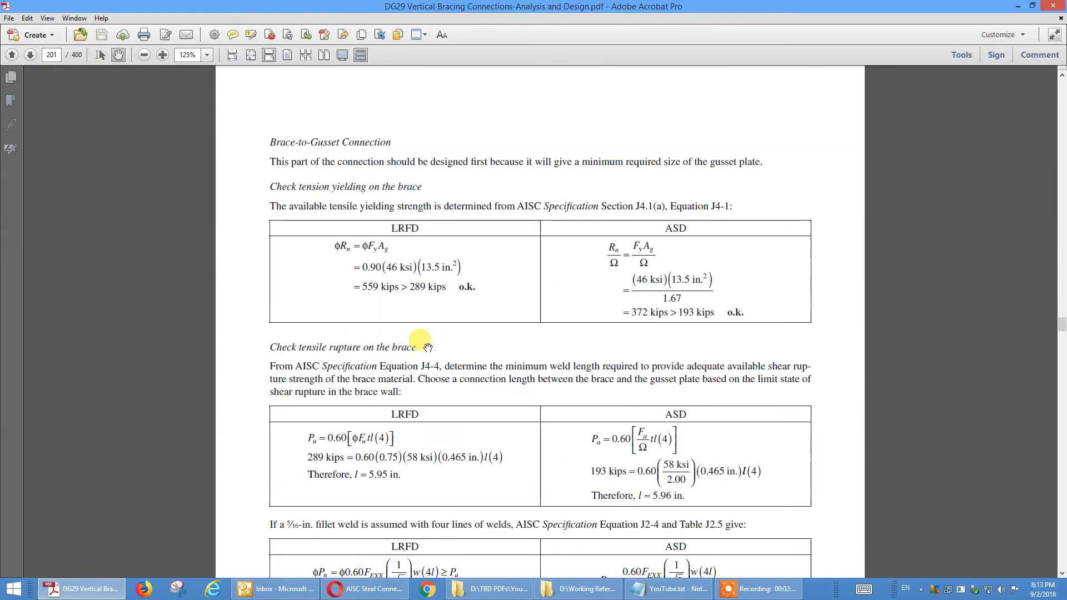
scroll(427, 347, down, 20)
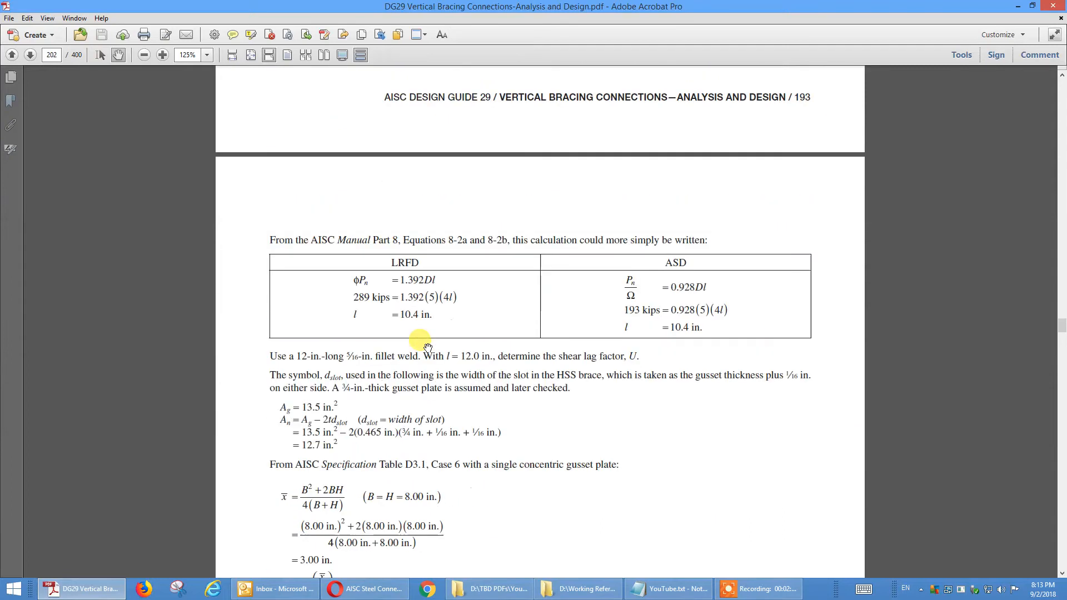
scroll(428, 348, down, 20)
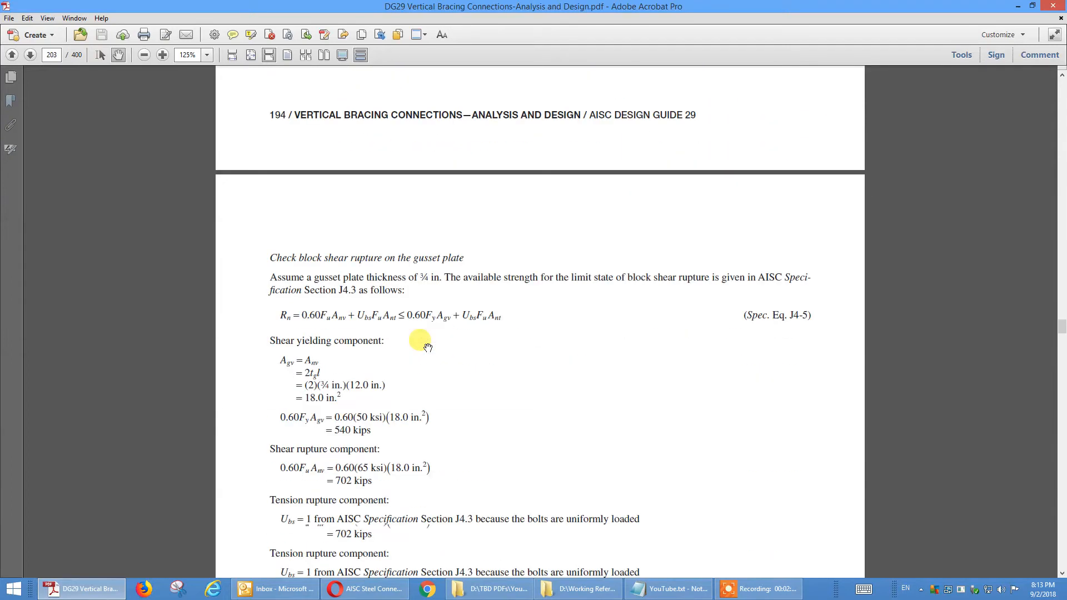
scroll(426, 342, down, 14)
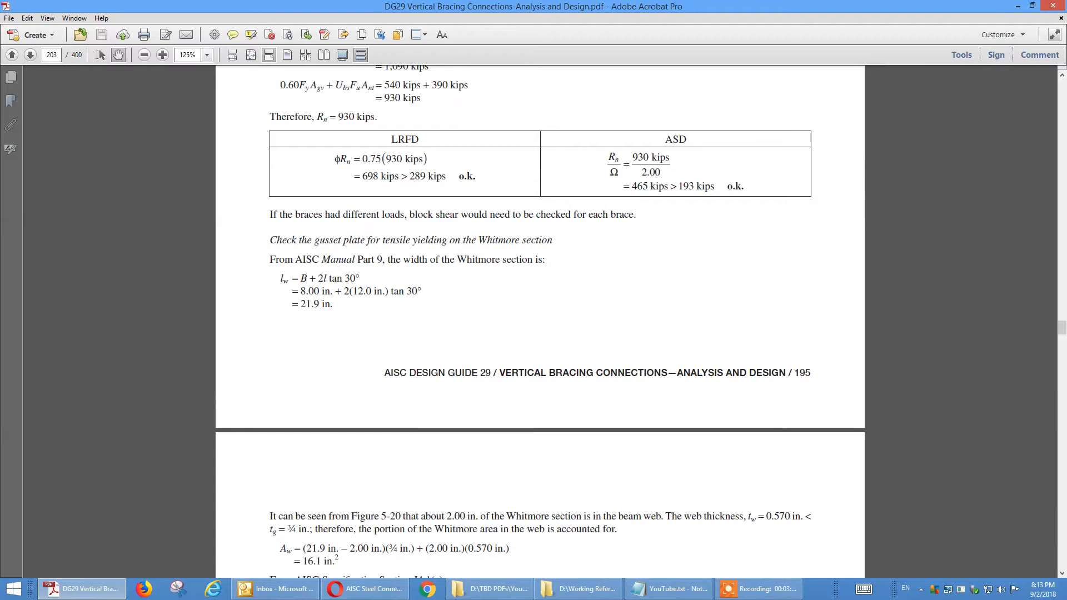
Step: Return to the design guide's cover page and set the zoom to 100%
drag(1062, 332, 1059, 63)
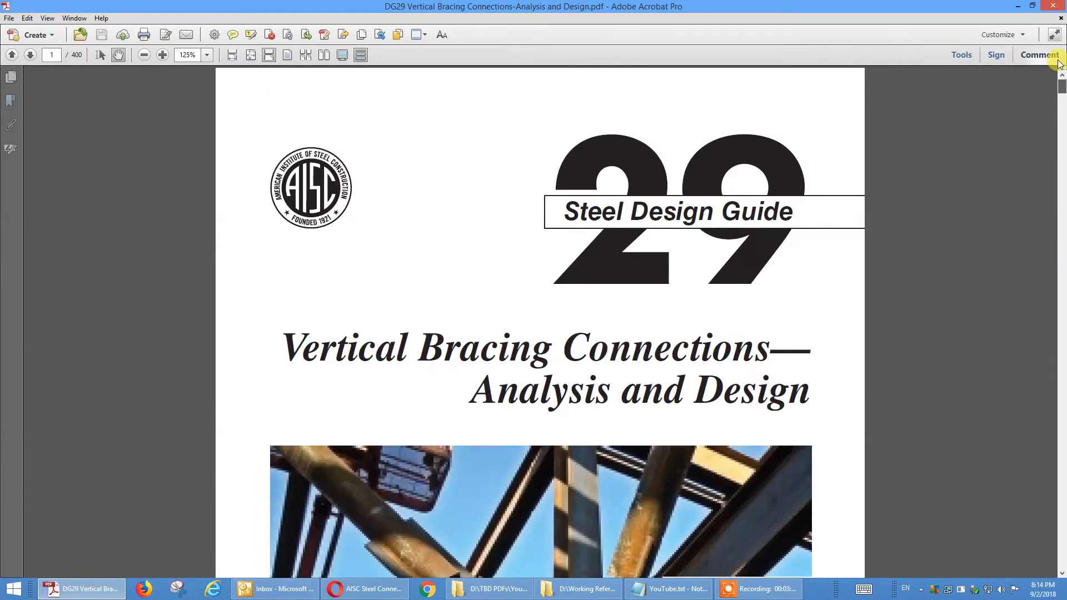
click(208, 55)
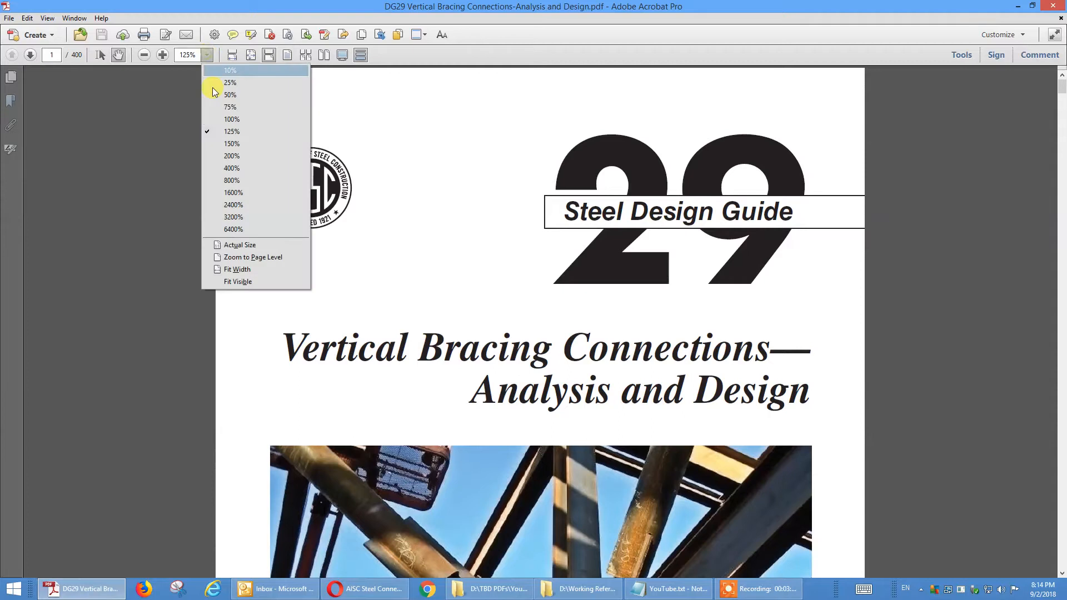
click(239, 119)
scroll(600, 317, down, 3)
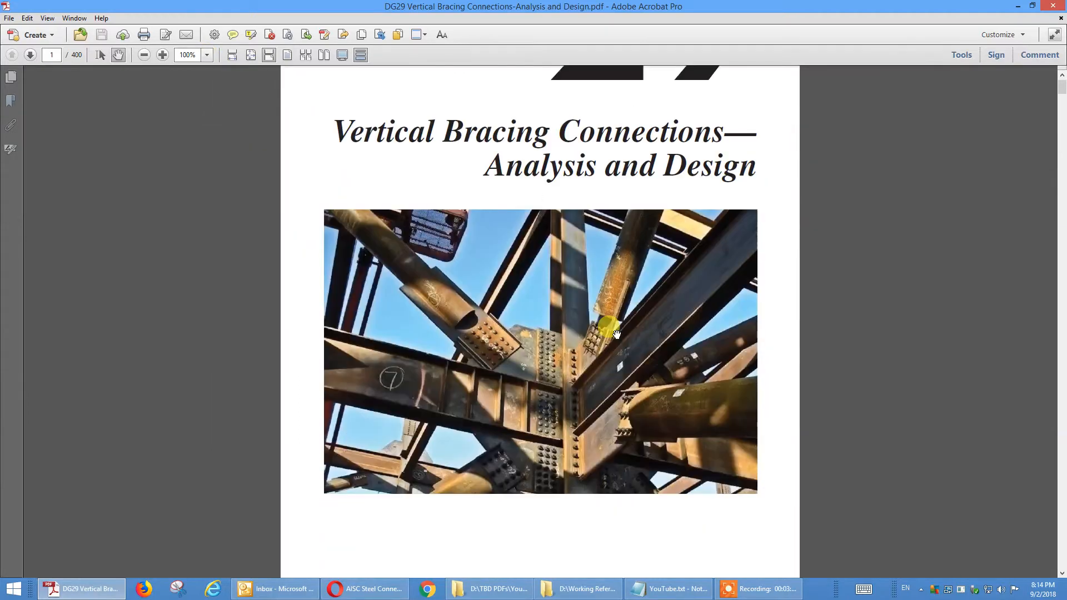
scroll(489, 239, up, 3)
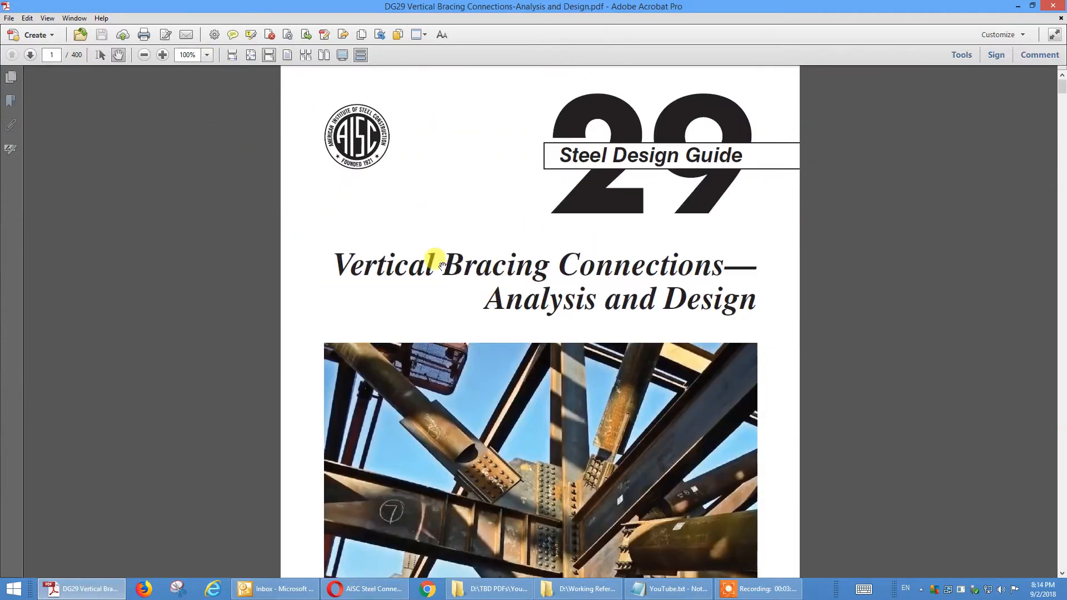
Step: Switch to the CivilBay connection design application and set the gusset plate to connect to the beam's flange
click(1020, 6)
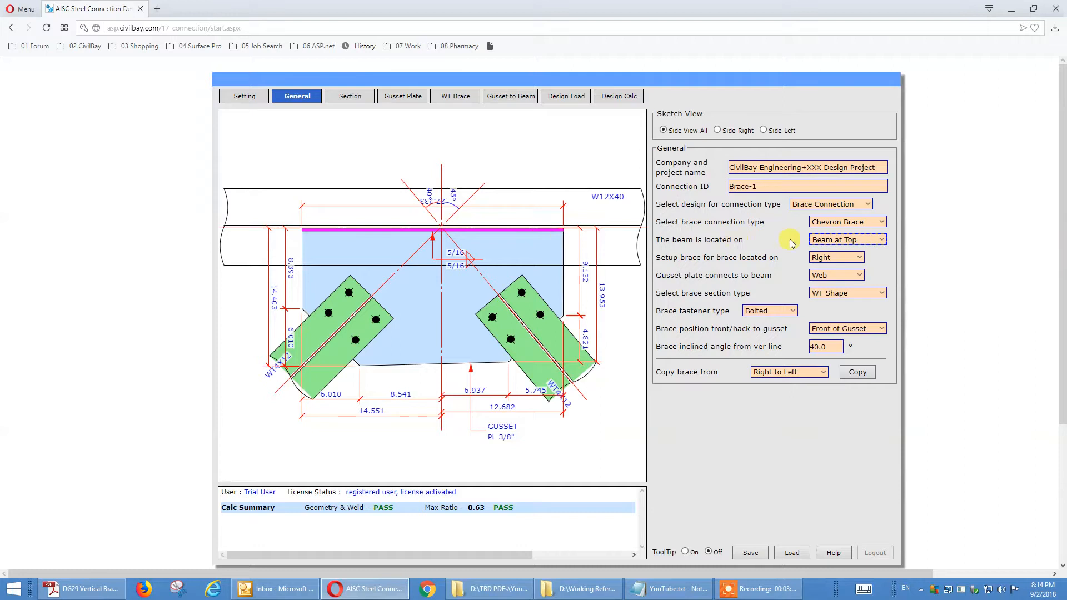
click(856, 278)
click(857, 279)
click(852, 304)
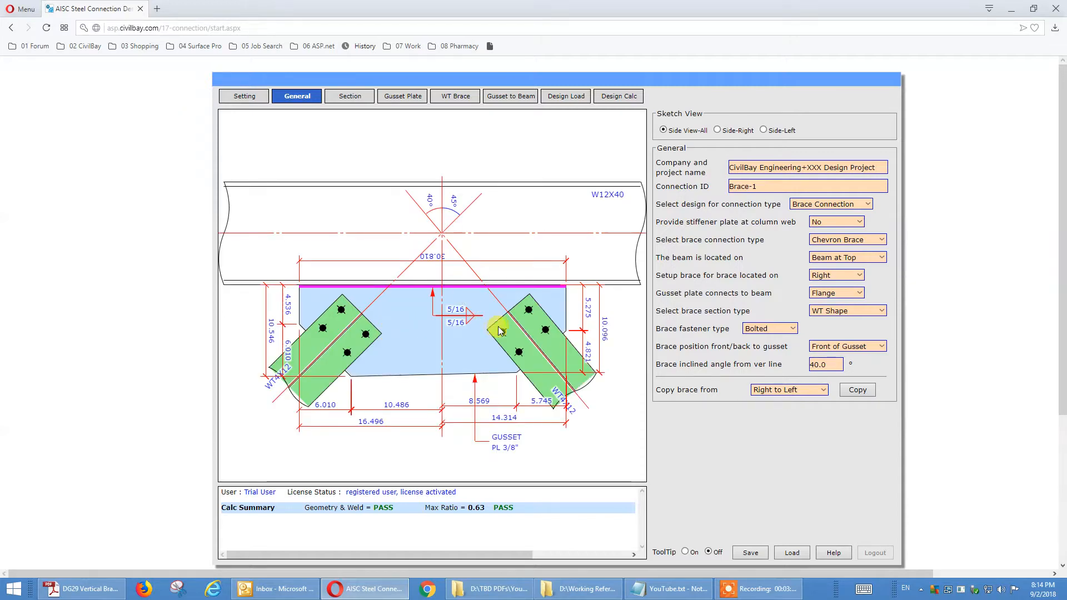
Step: Copy the right brace's setup to the left brace
click(753, 390)
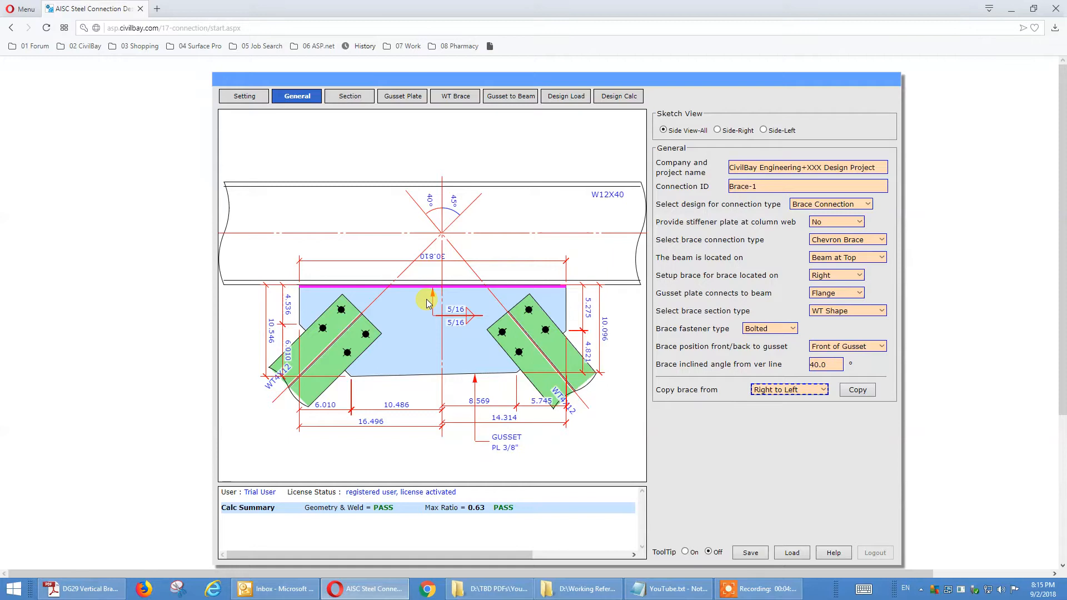
click(845, 390)
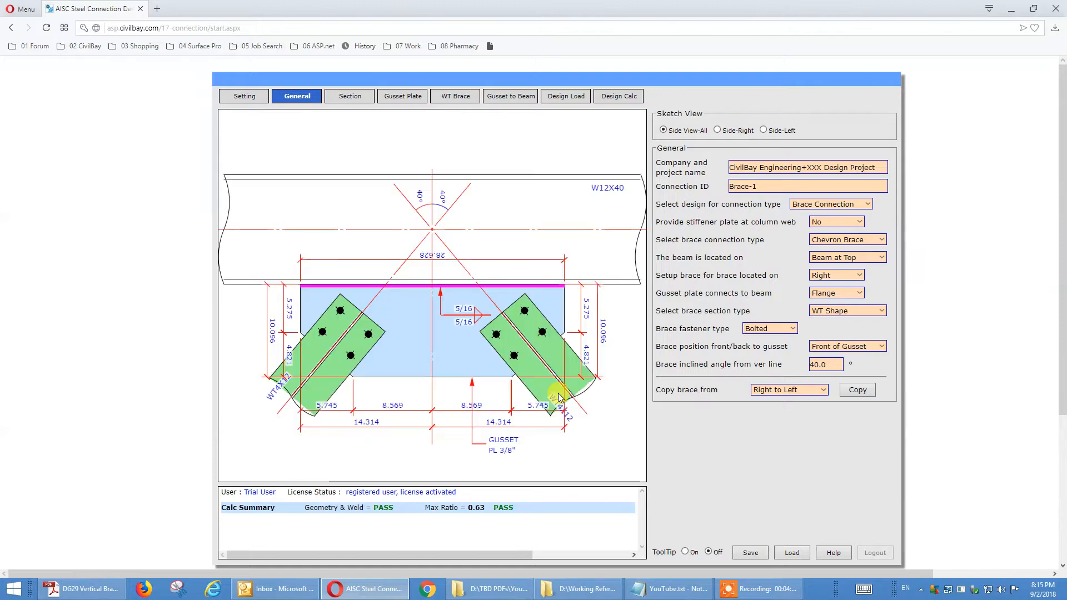
drag(617, 80, 615, 67)
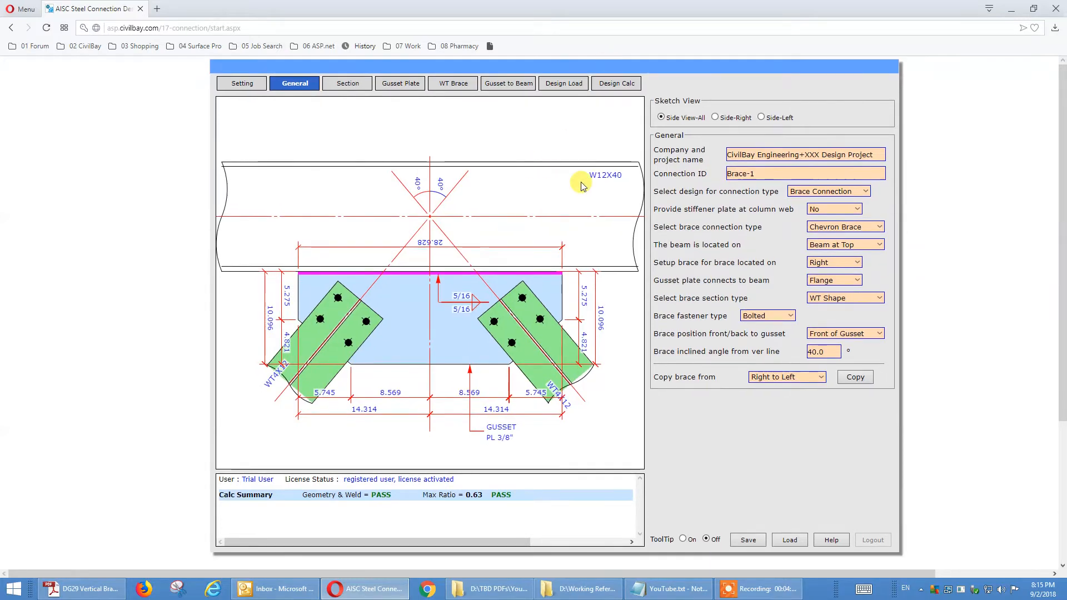
Step: Review the brace side, section type and fastener settings, the beam section and the gusset plate inputs
click(818, 263)
click(815, 298)
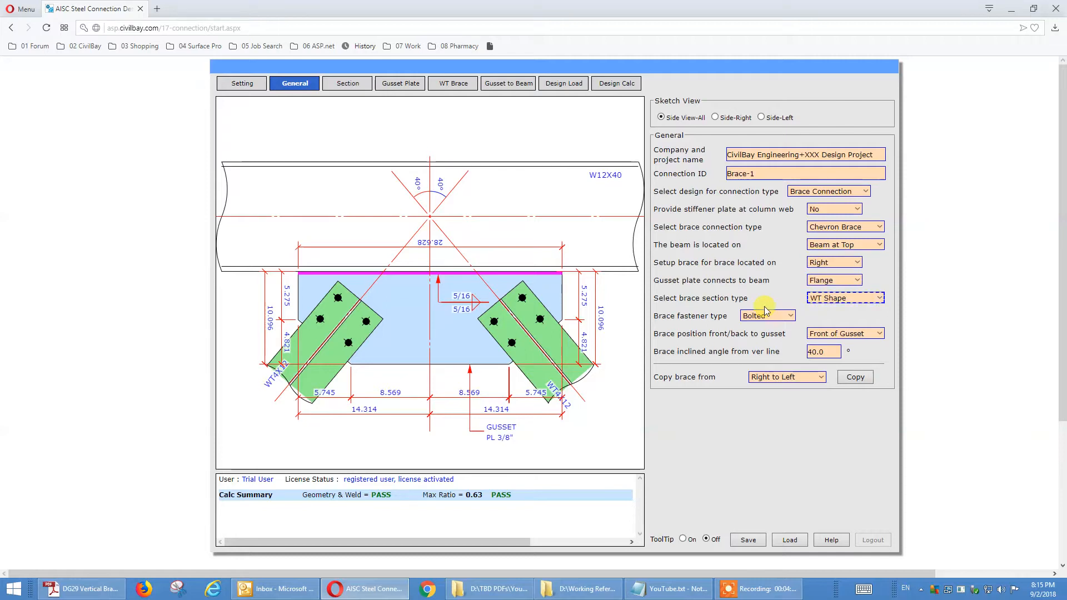
click(763, 314)
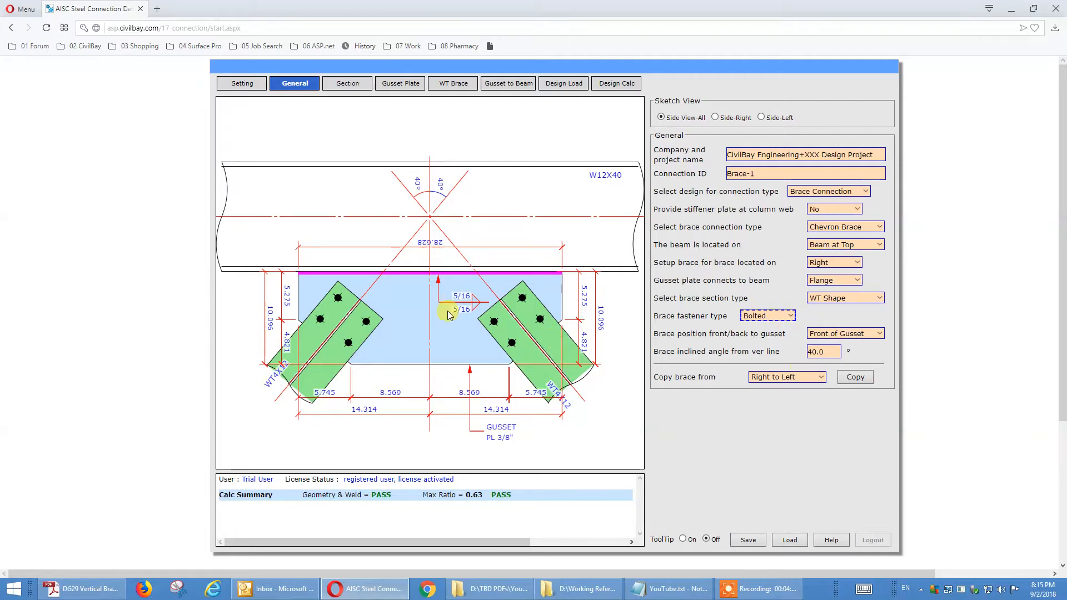
click(340, 87)
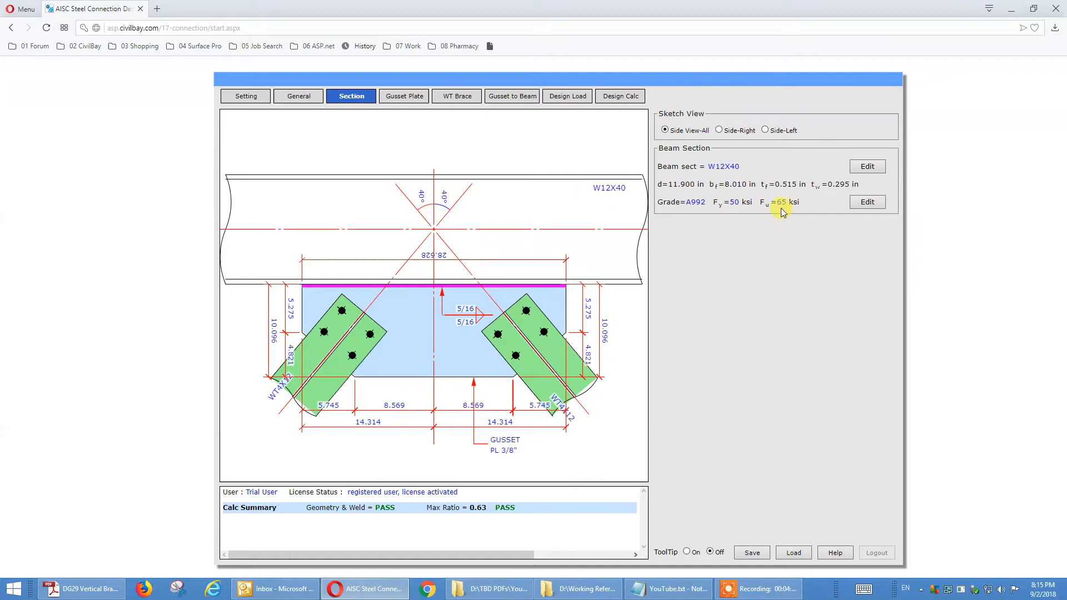
click(405, 100)
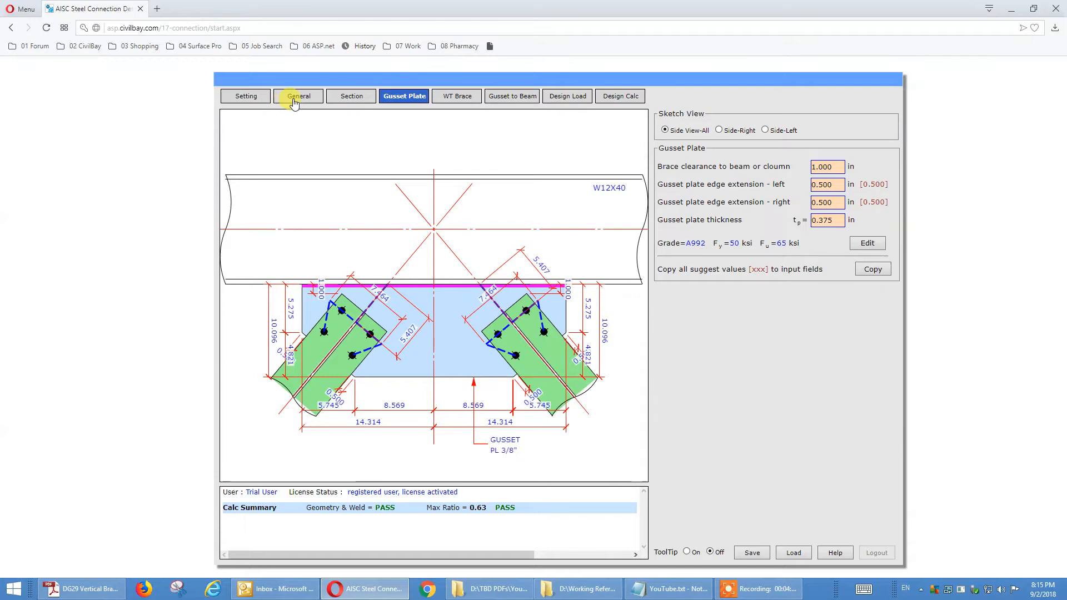
Step: In the general settings, set the beam location to Beam at Bottom and provide stiffener plates at the column web
click(295, 103)
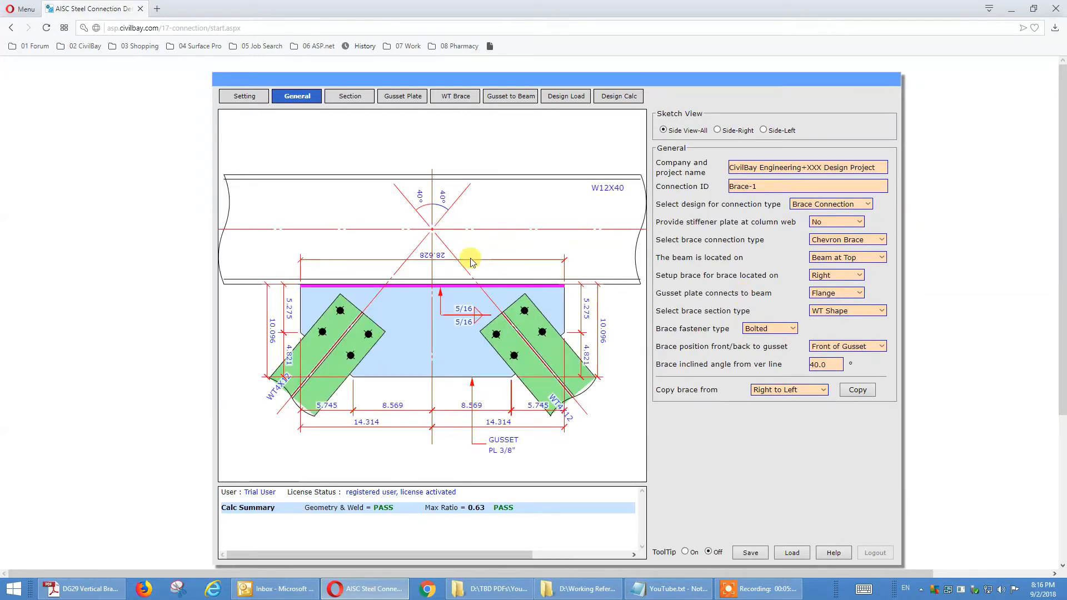
click(873, 262)
click(868, 326)
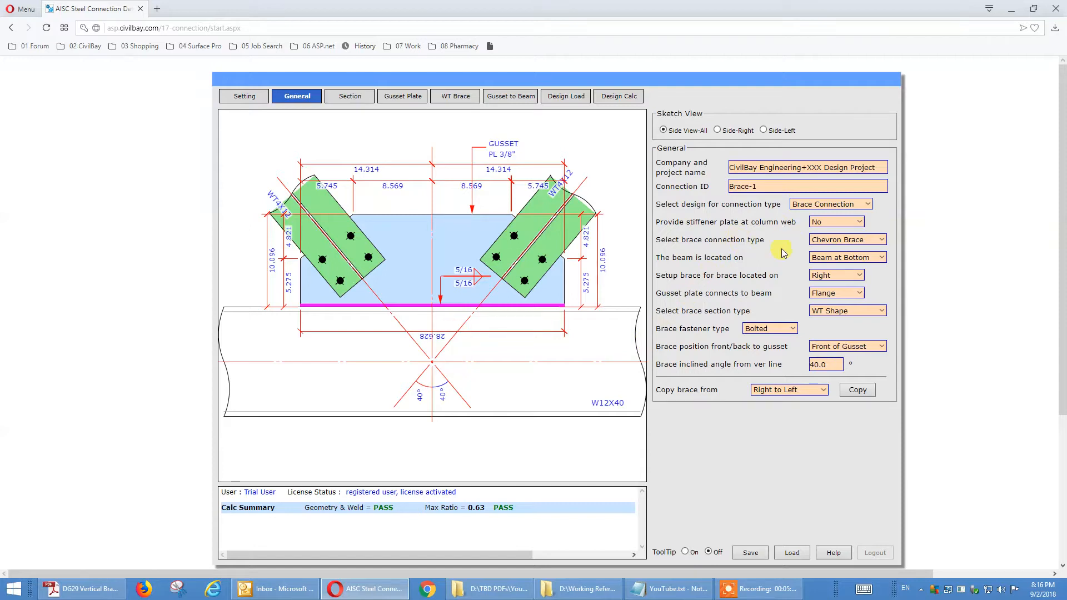
click(860, 223)
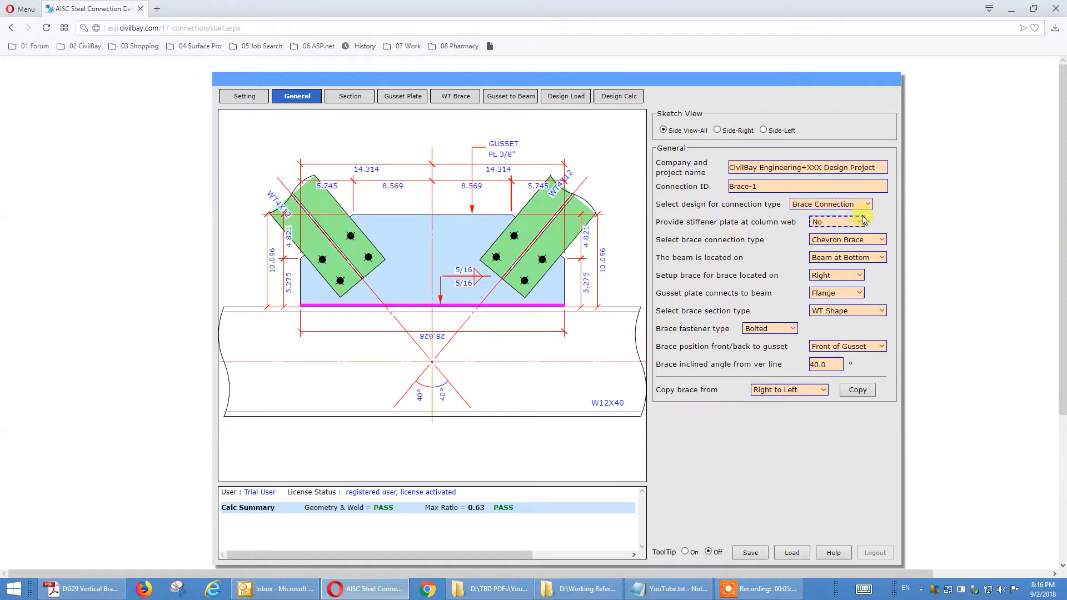
click(862, 223)
click(856, 235)
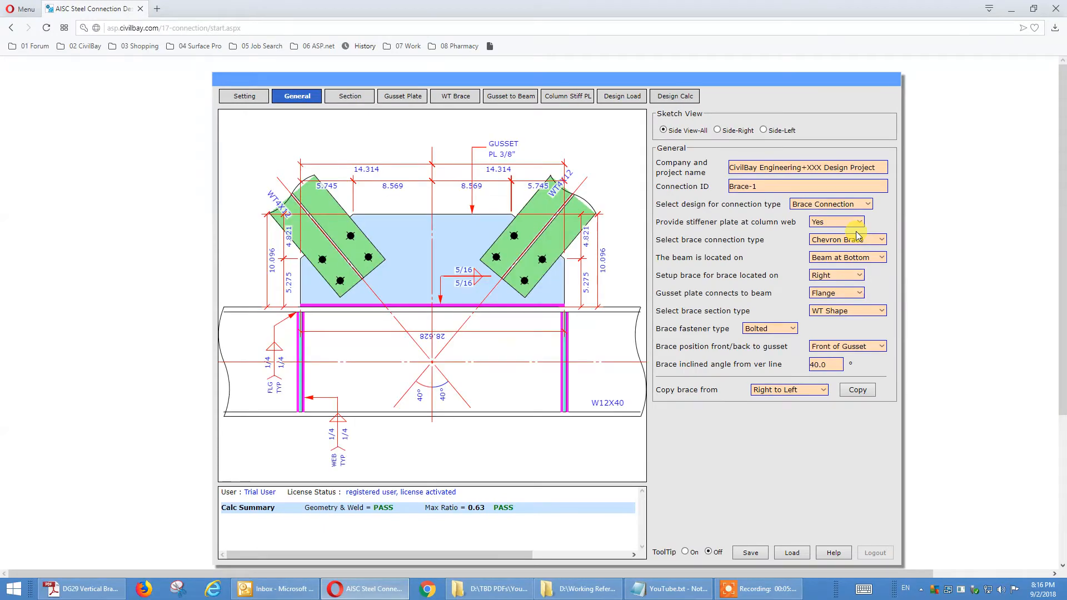
Step: Set the beam location to Beam at Top
click(858, 257)
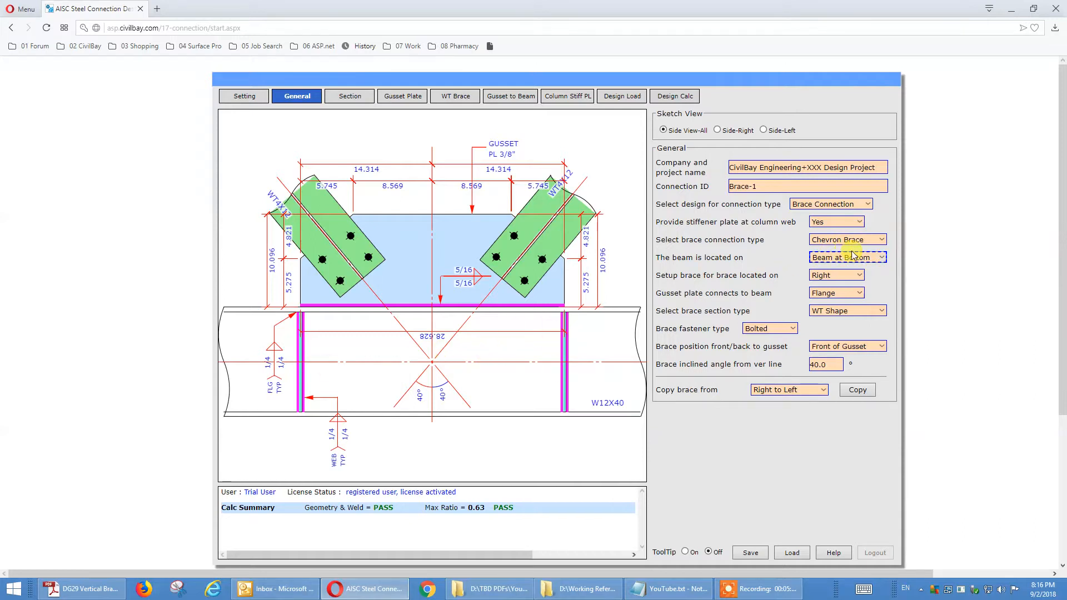
click(874, 259)
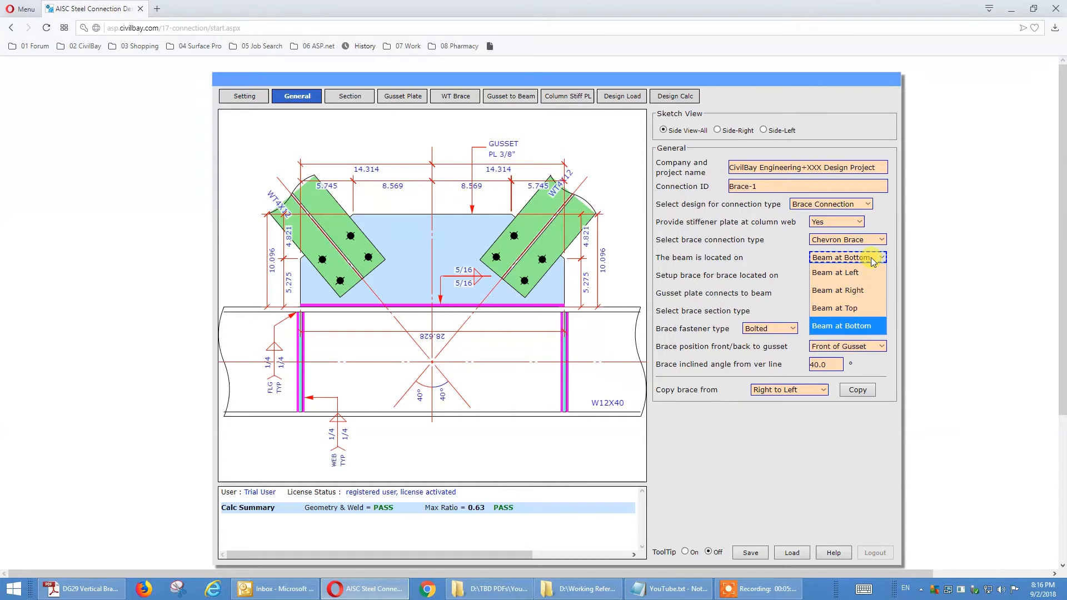
click(860, 307)
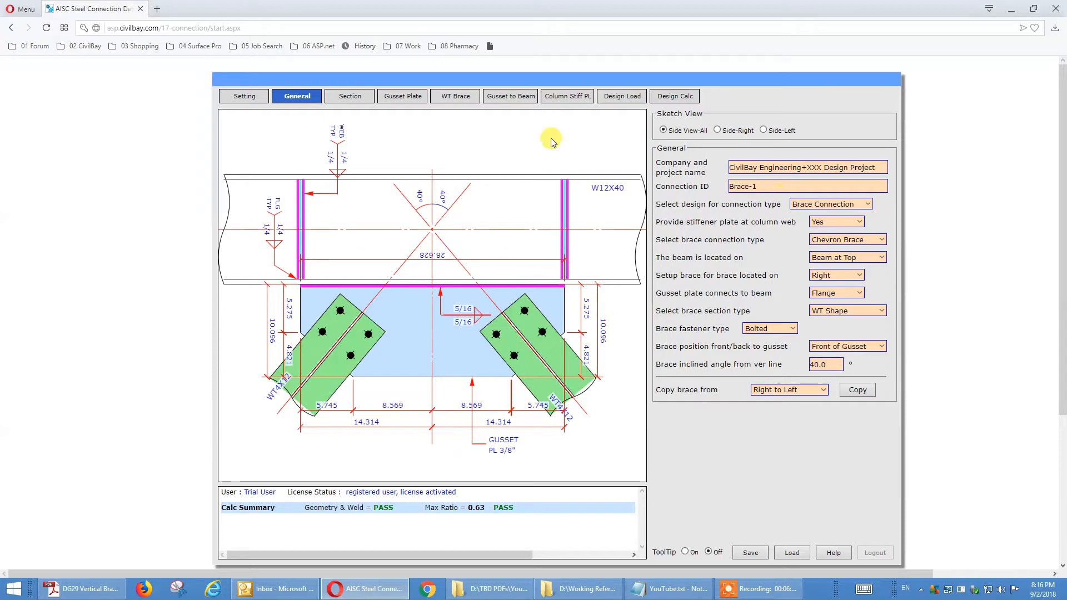
Step: Set the number of column web stiffener plates to One and check the plate thickness, width and corner clip
click(581, 97)
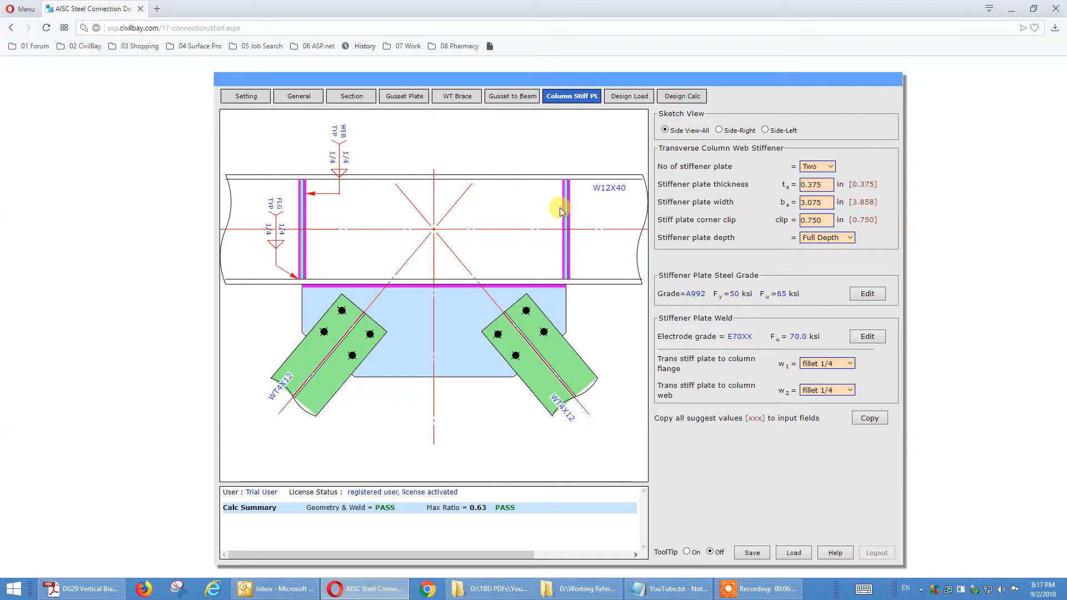
click(828, 169)
click(821, 189)
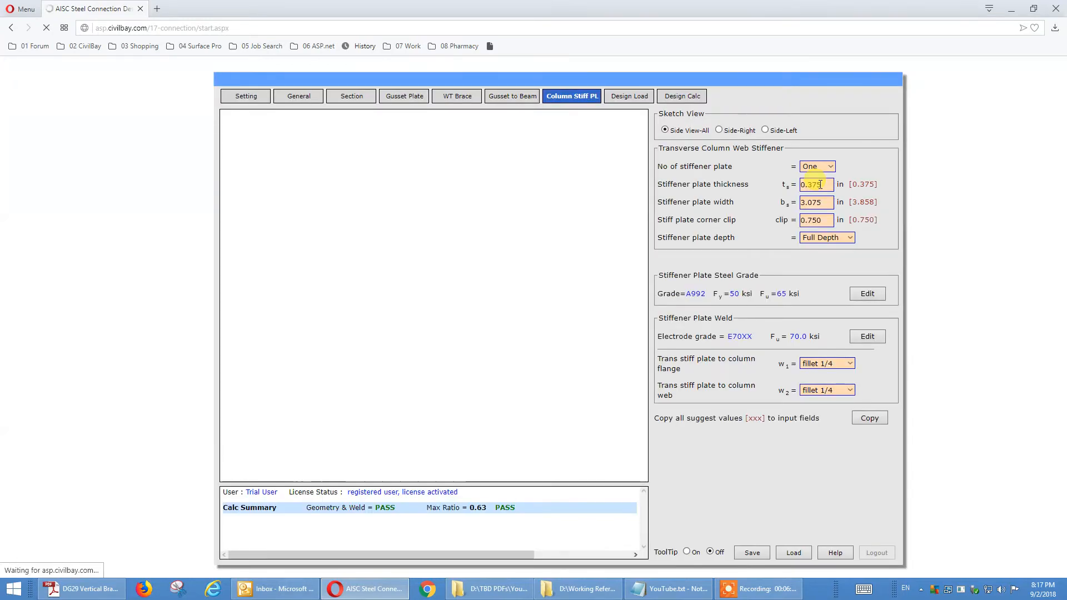
click(822, 184)
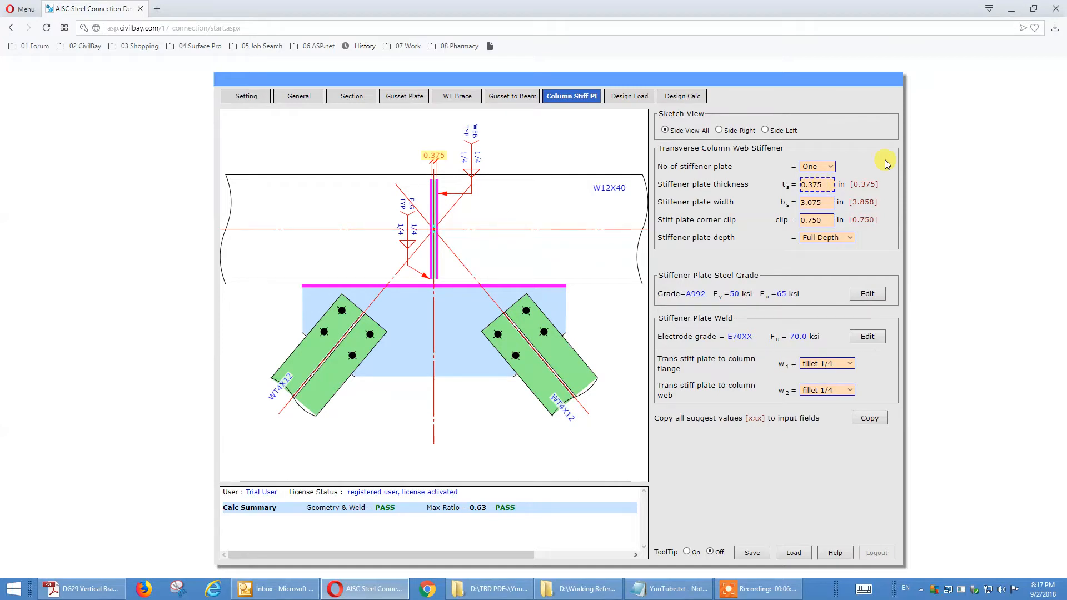
click(823, 201)
click(824, 221)
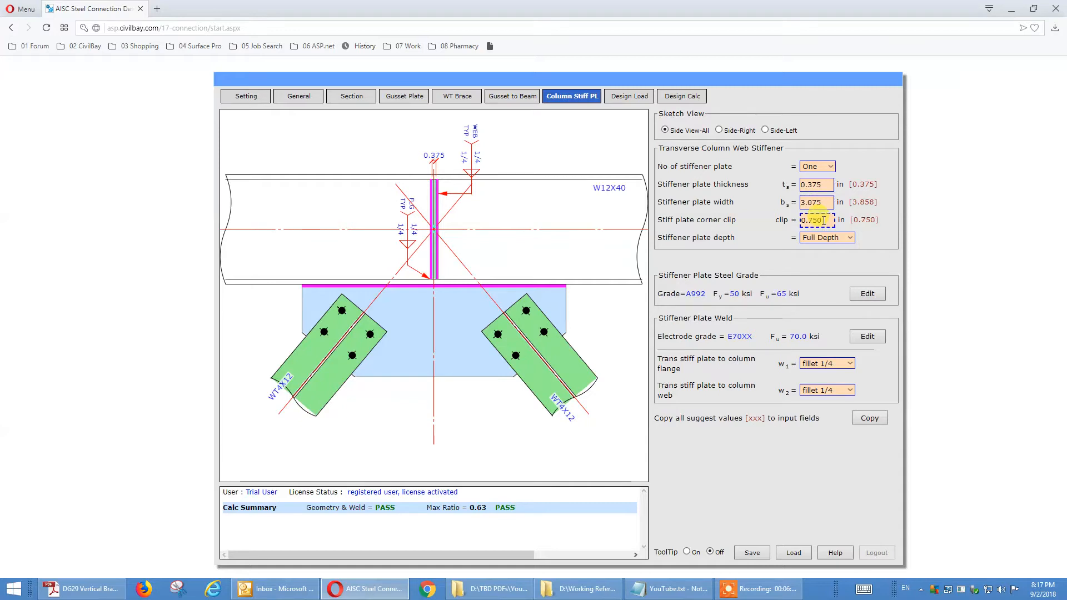
Step: Set the stiffener plate depth to Half Depth and check its welds to the column flange and web
click(825, 237)
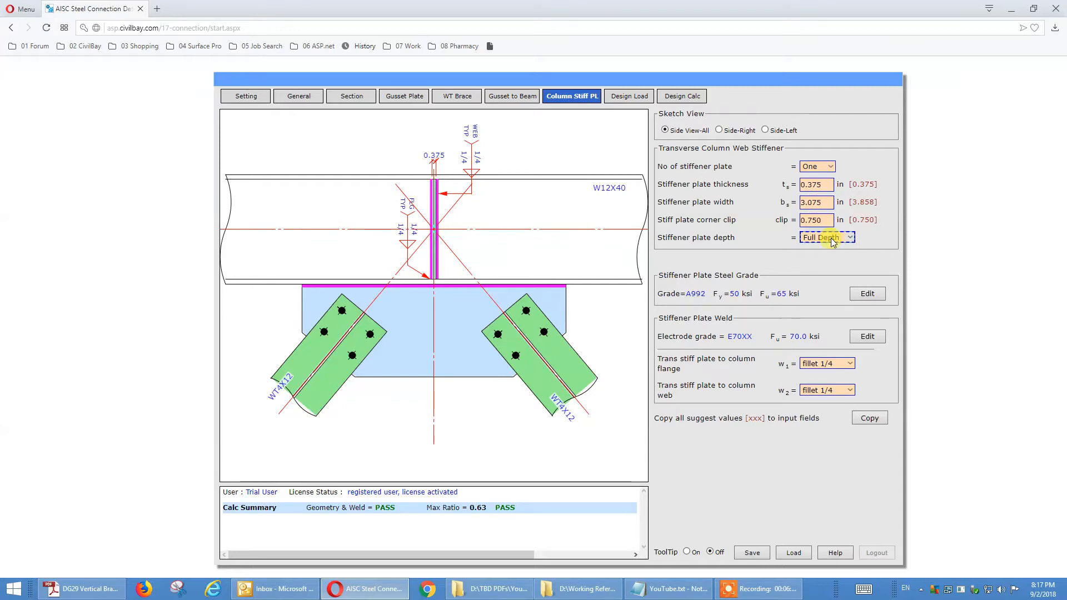
click(831, 269)
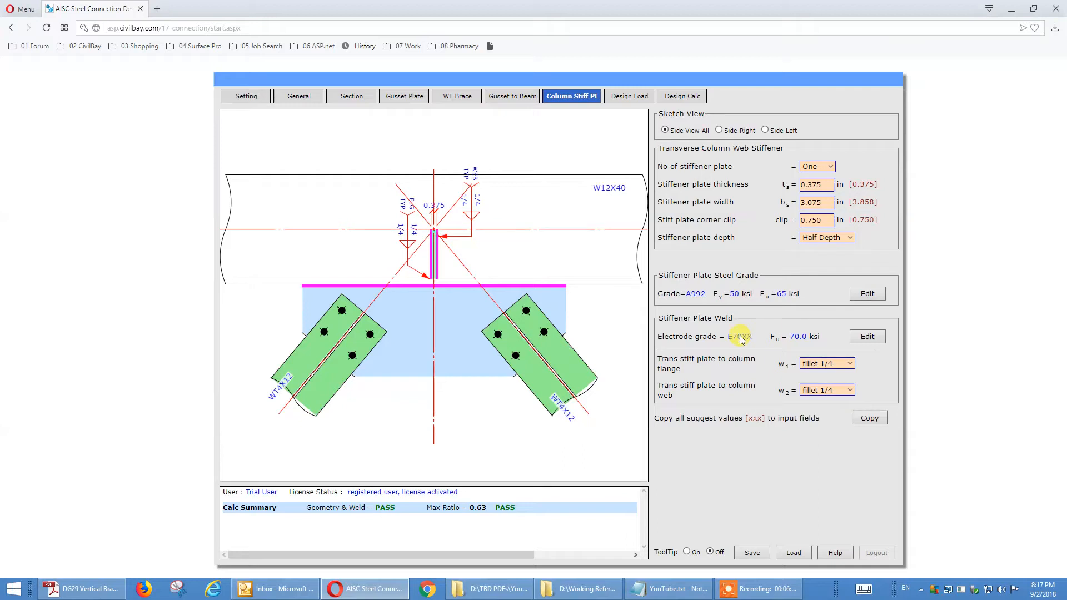
click(810, 366)
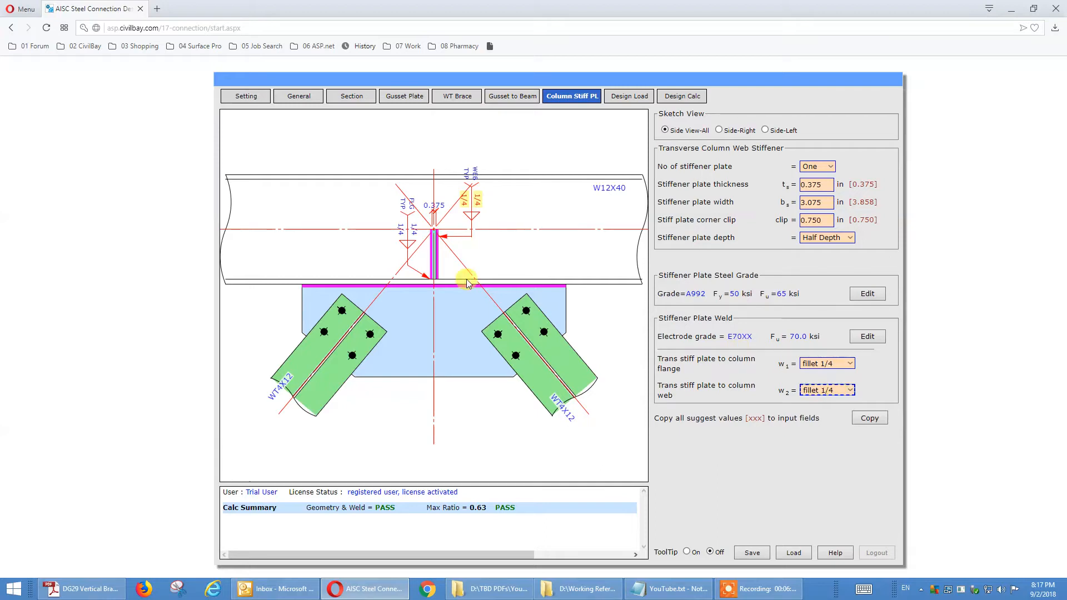
Step: Set the stiffener plate depth to Full Depth and change the number of stiffener plates to Two and finally Three
click(842, 237)
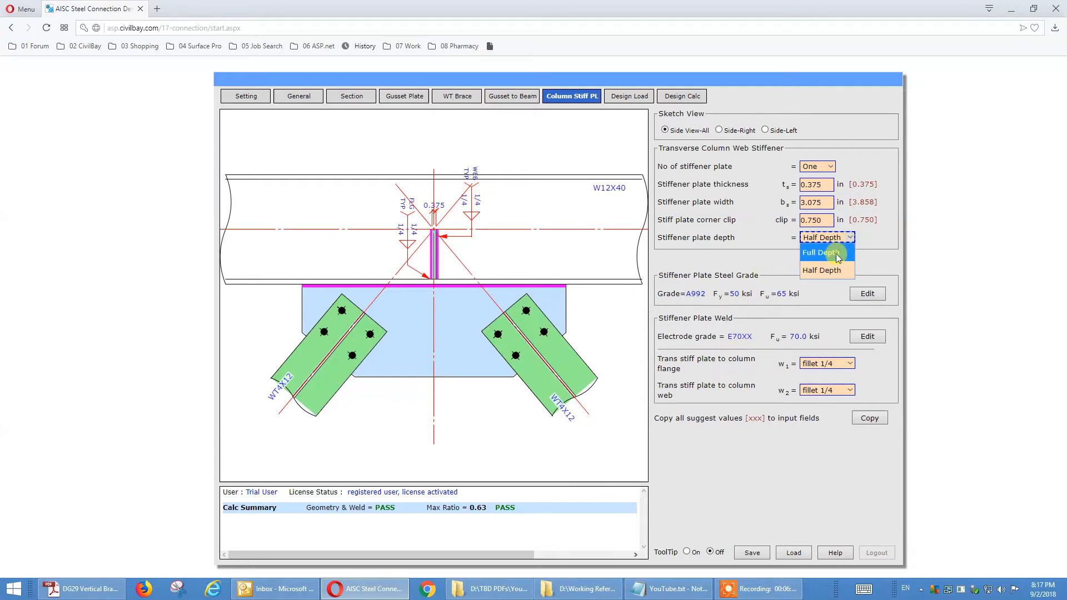
click(837, 255)
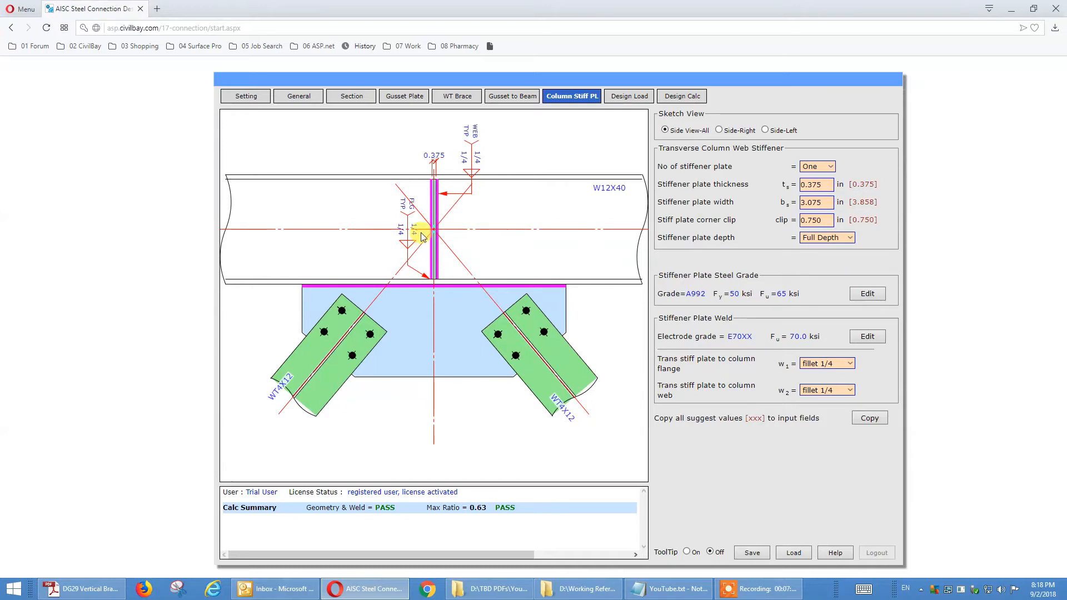
click(831, 168)
click(815, 197)
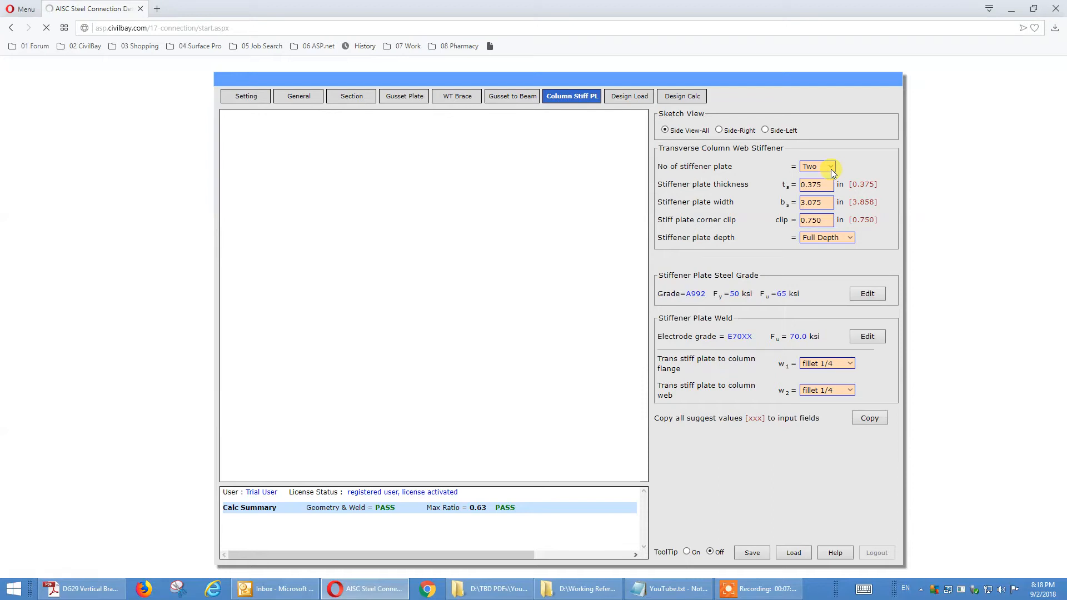
click(832, 169)
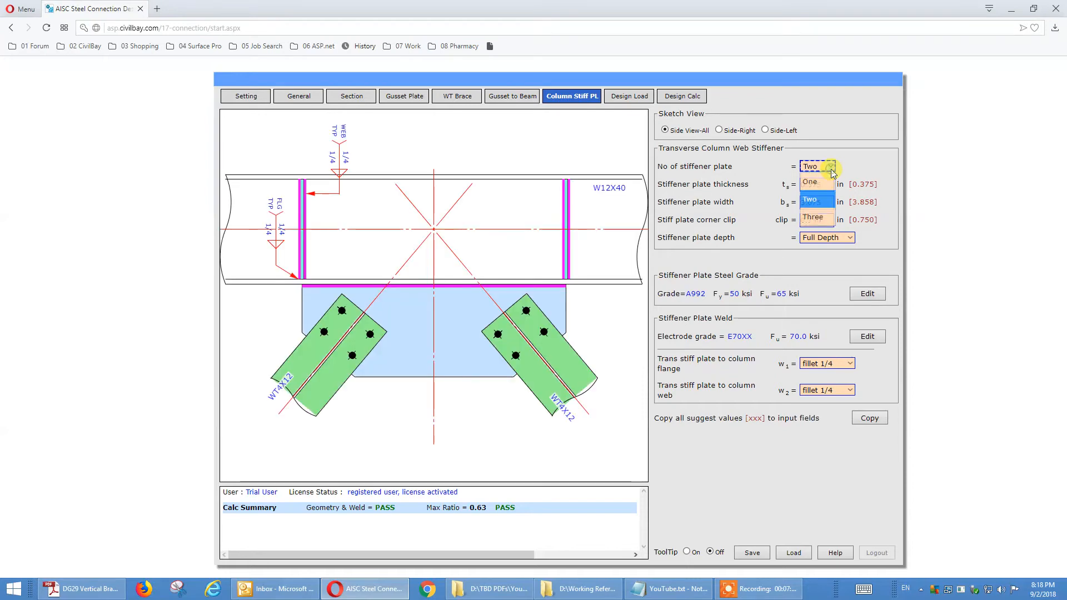
click(818, 217)
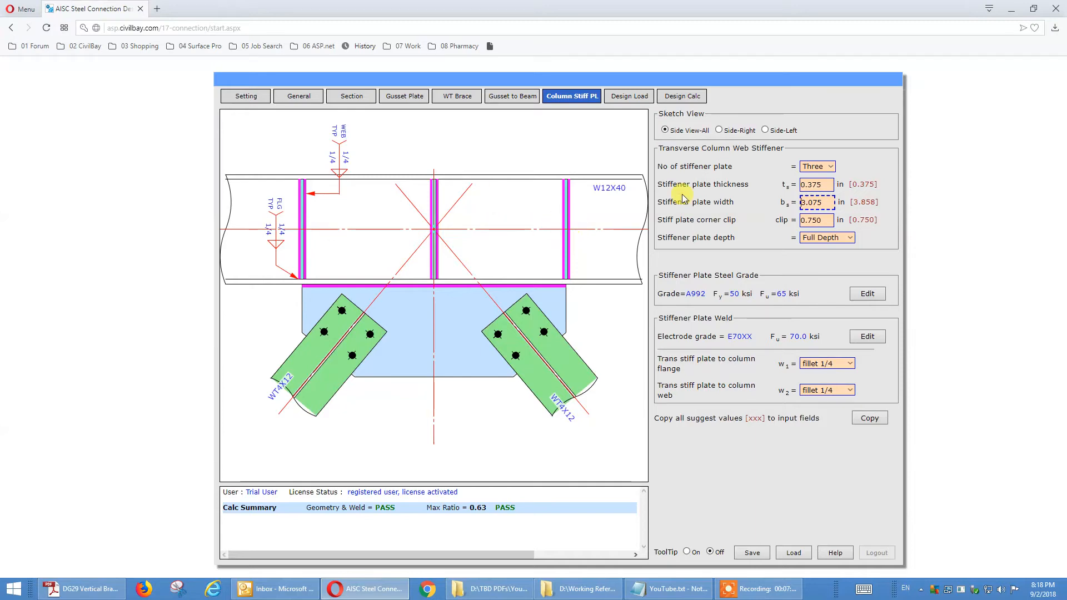
click(815, 167)
Step: Return to the general settings and set the stiffener plate at column web option to No
click(306, 98)
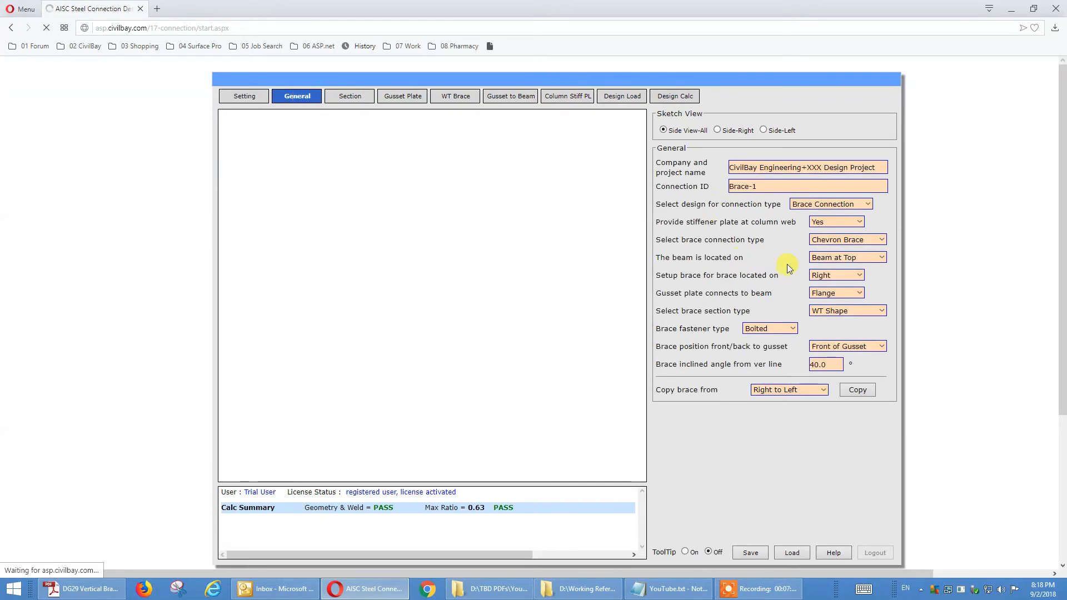
click(812, 241)
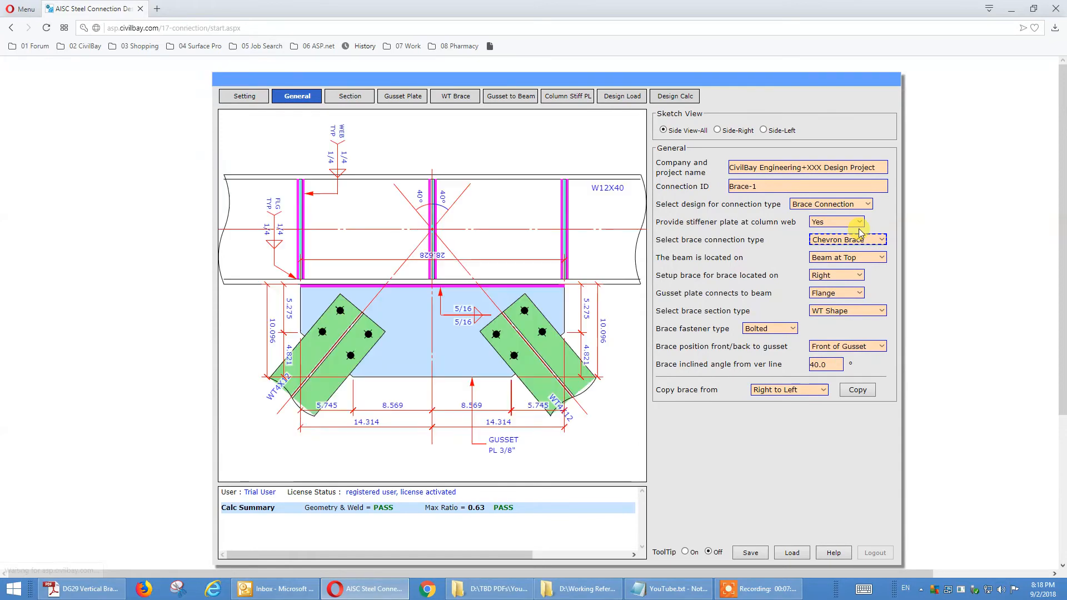
click(856, 223)
click(850, 254)
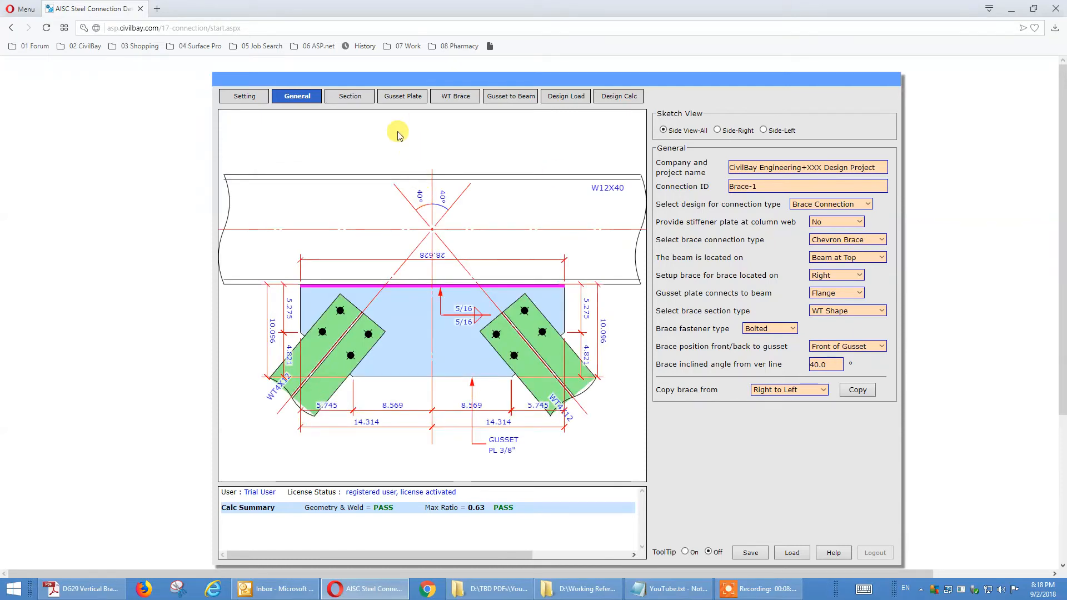
Step: Examine the brace fastener type, the brace position relative to the gusset and the available brace section types
click(770, 329)
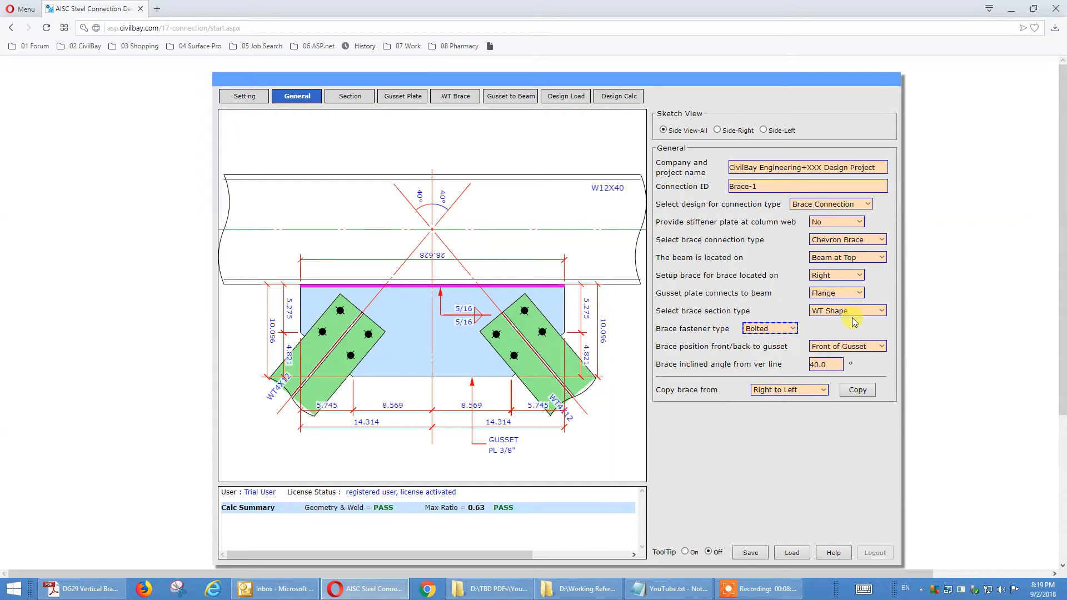
click(849, 346)
click(860, 312)
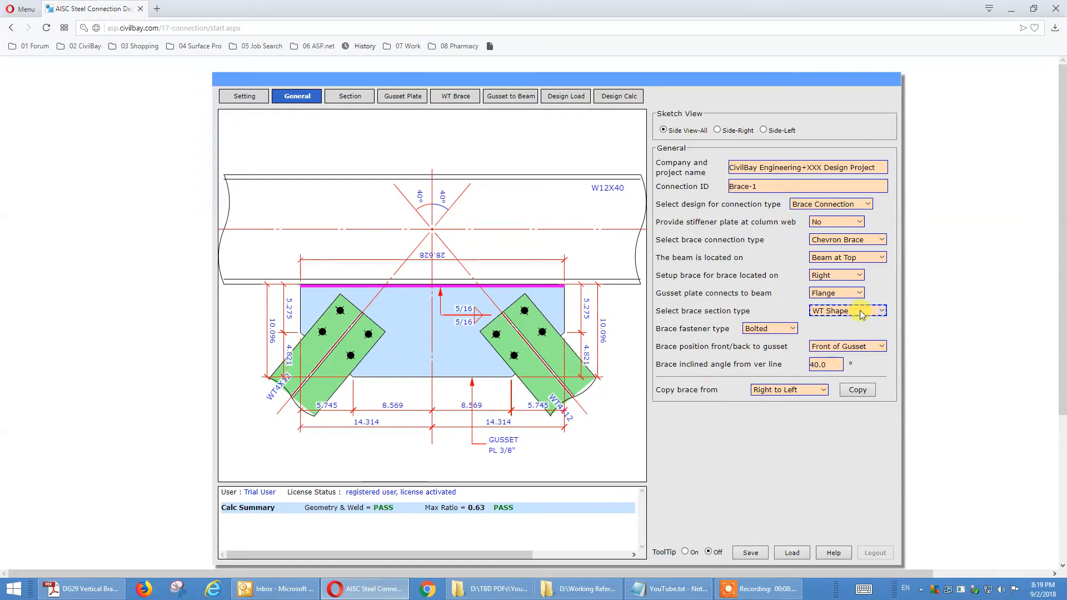
click(860, 310)
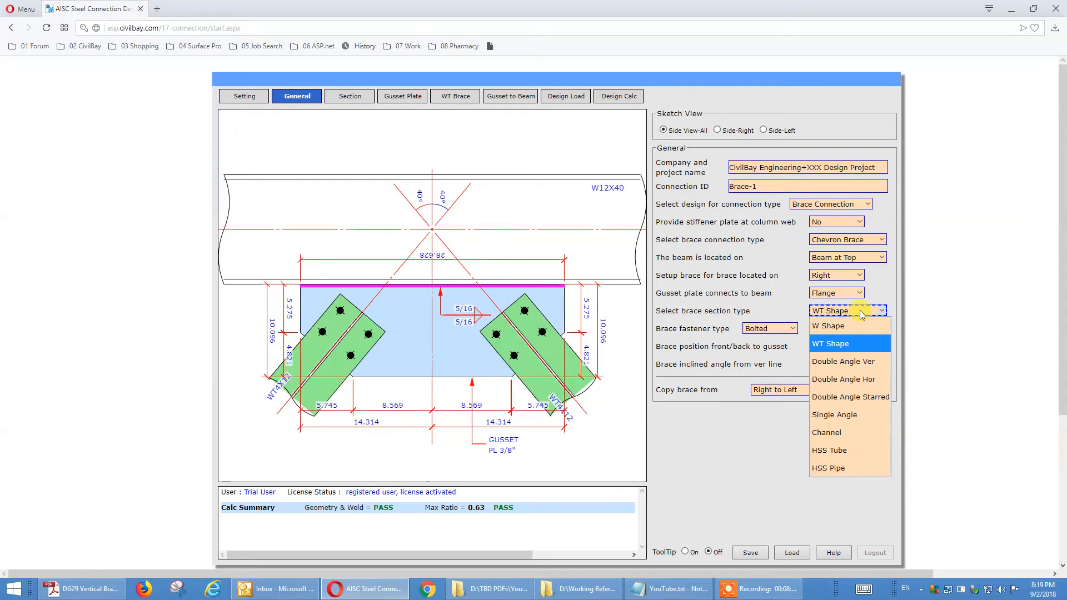
click(711, 299)
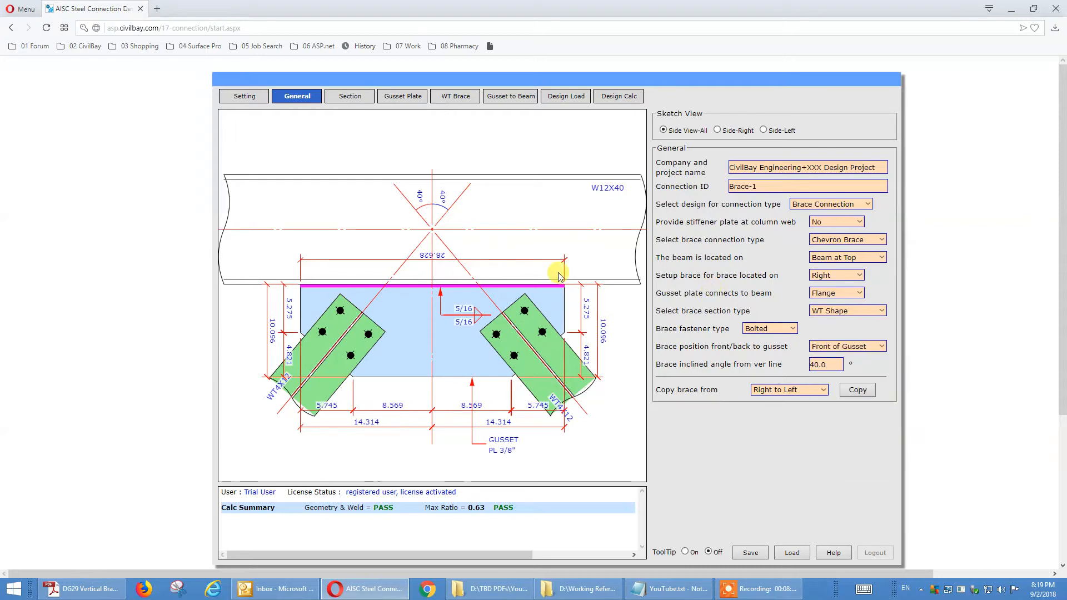
Step: Review the beam section, then examine the gusset plate's brace clearance, edge extensions and thickness in the sketch
click(341, 96)
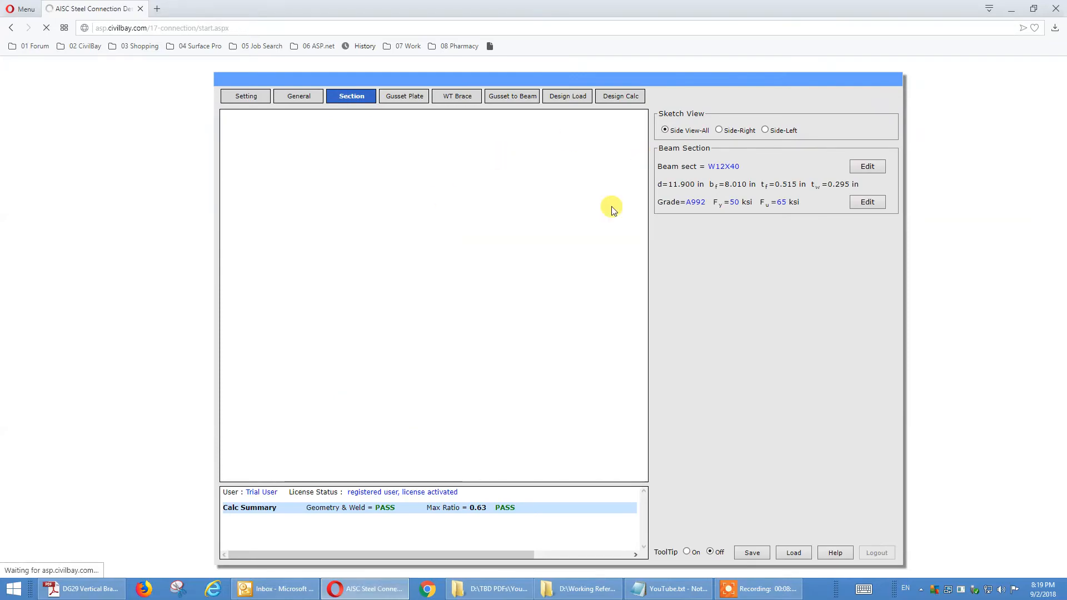
click(405, 100)
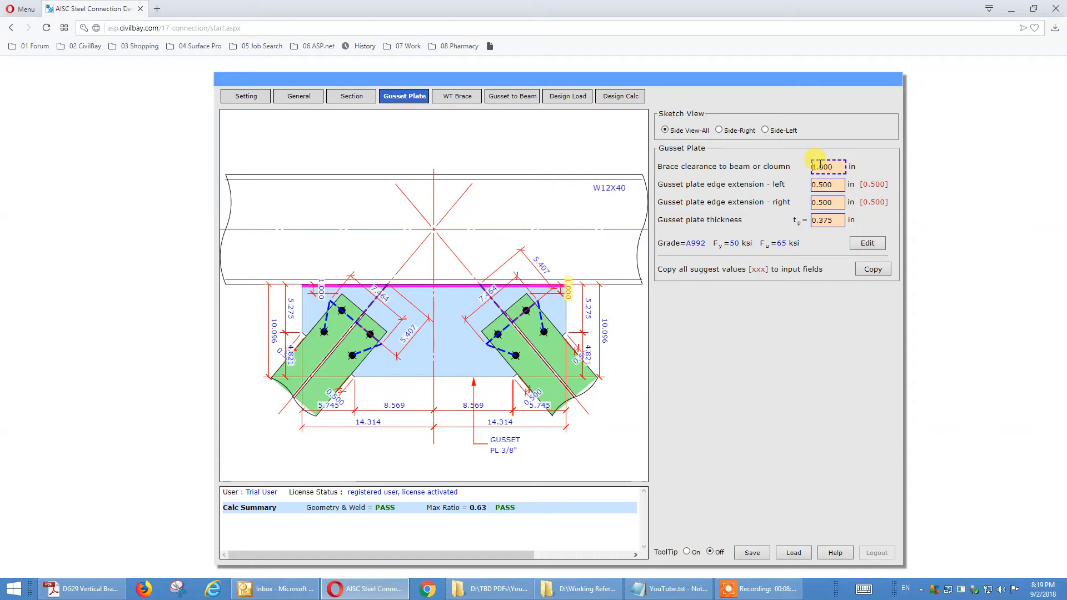
click(827, 185)
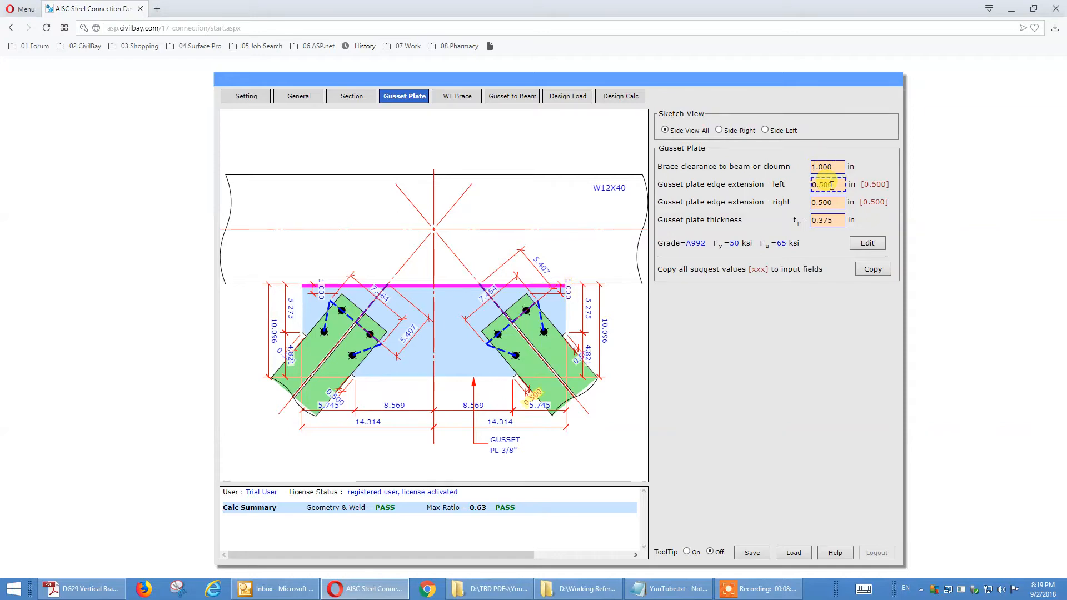
click(837, 202)
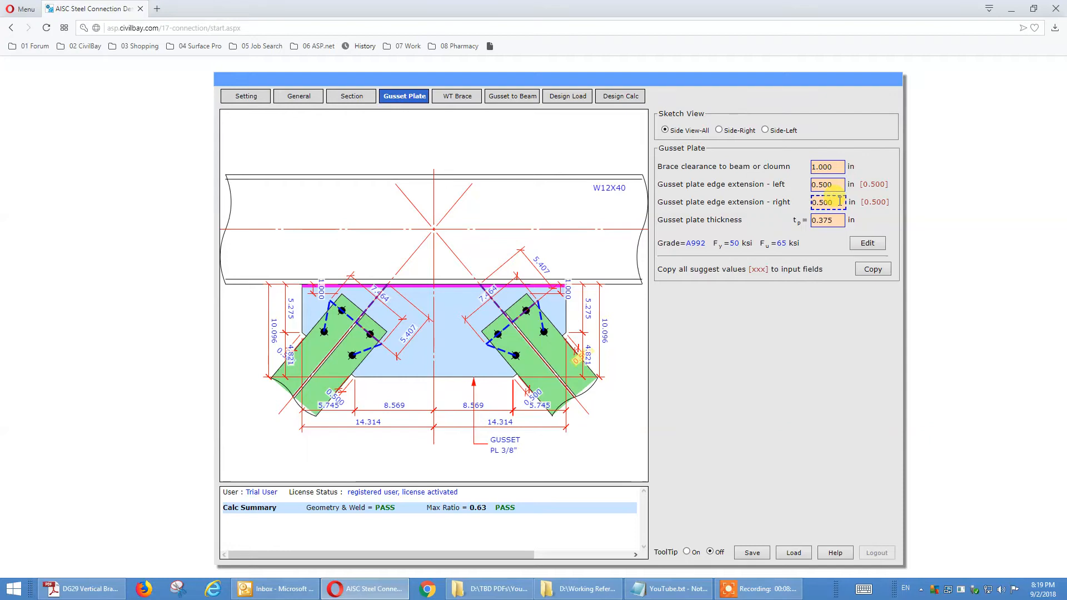
key(Tab)
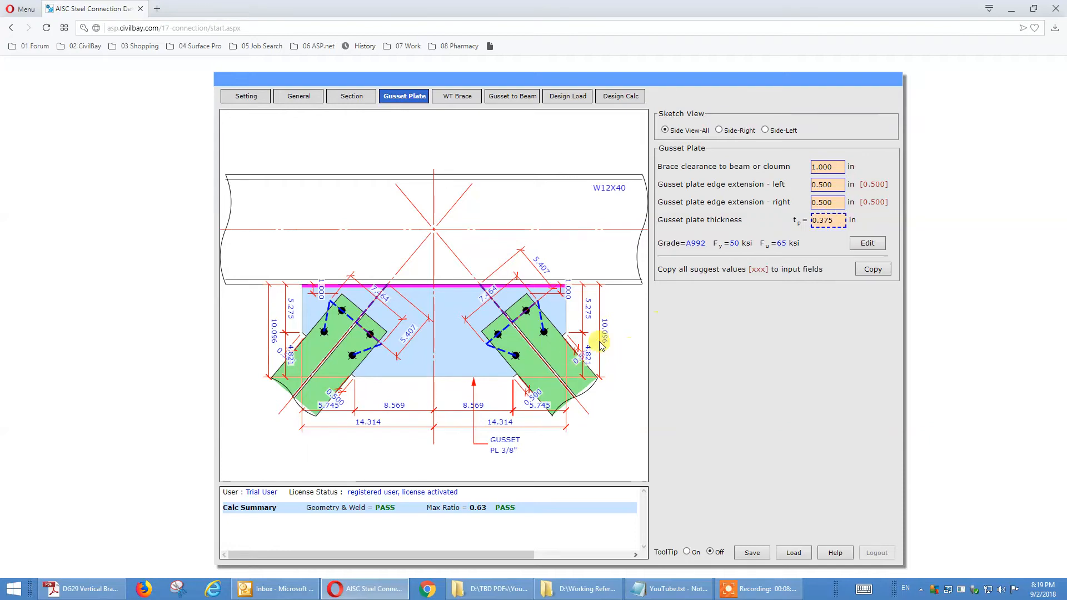
click(828, 203)
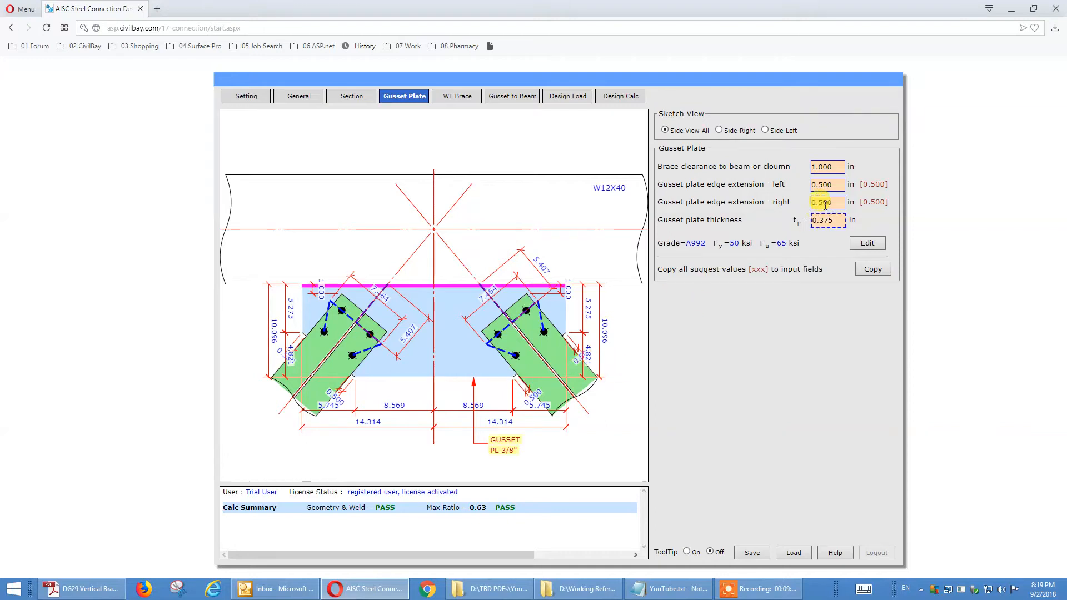
click(827, 221)
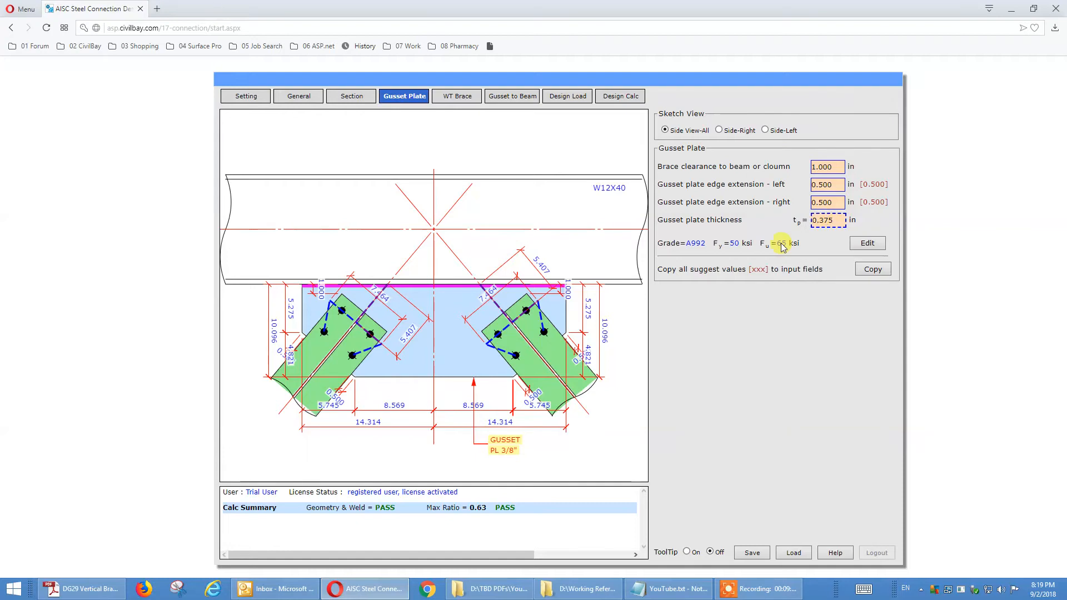
Step: Return to the general settings and examine the right and left options for which brace is being set up
click(298, 99)
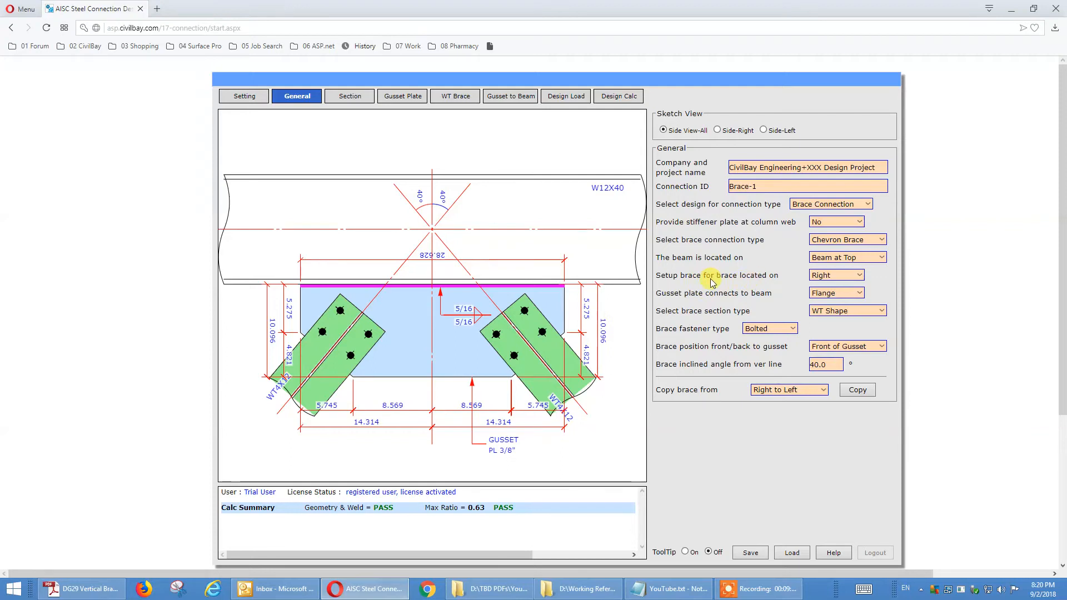
click(827, 278)
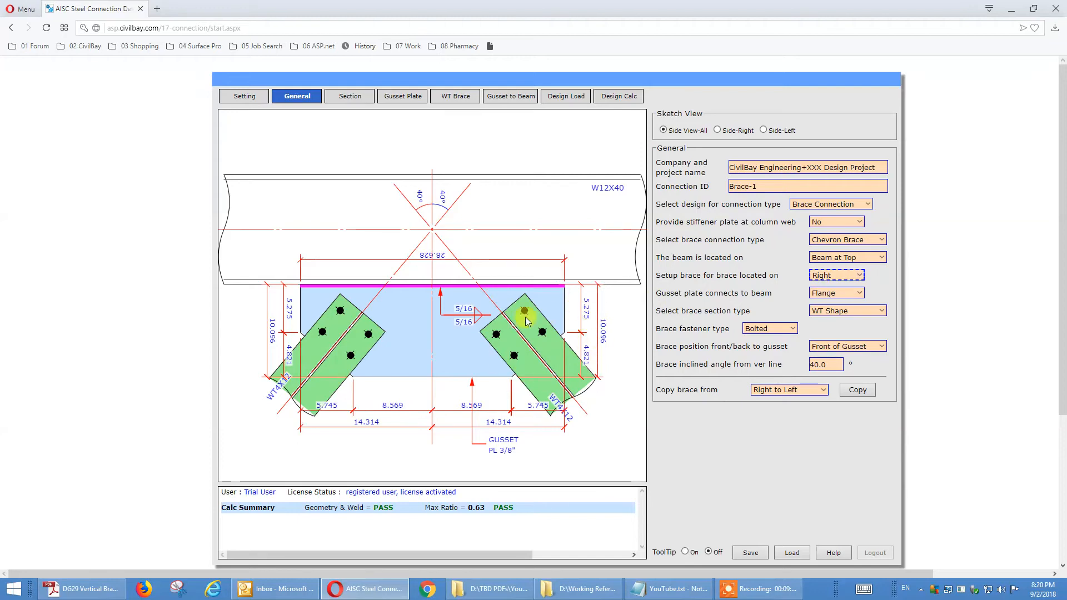
click(843, 282)
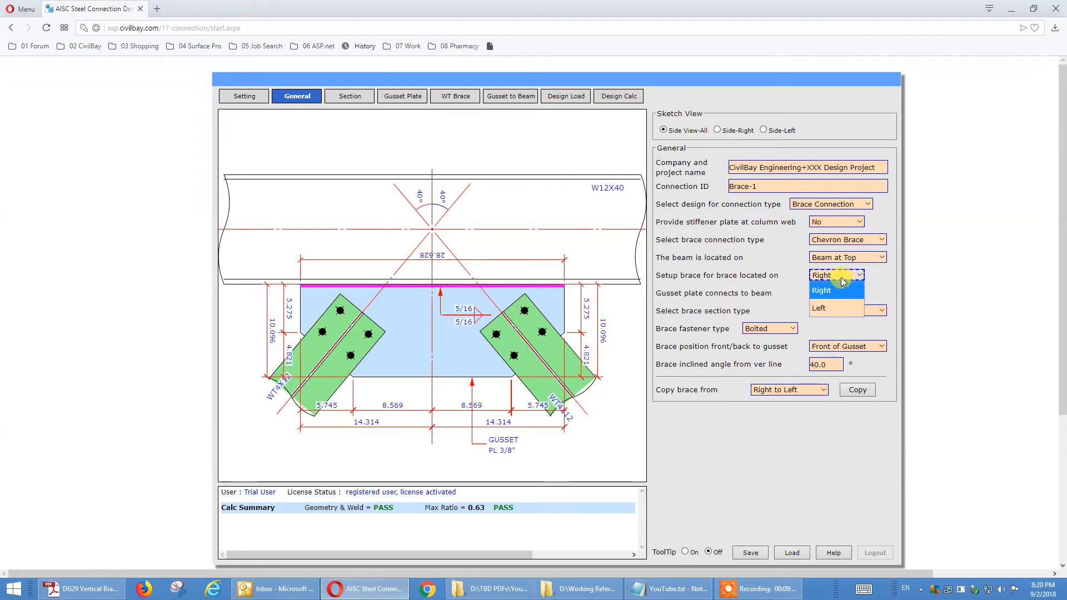
click(665, 294)
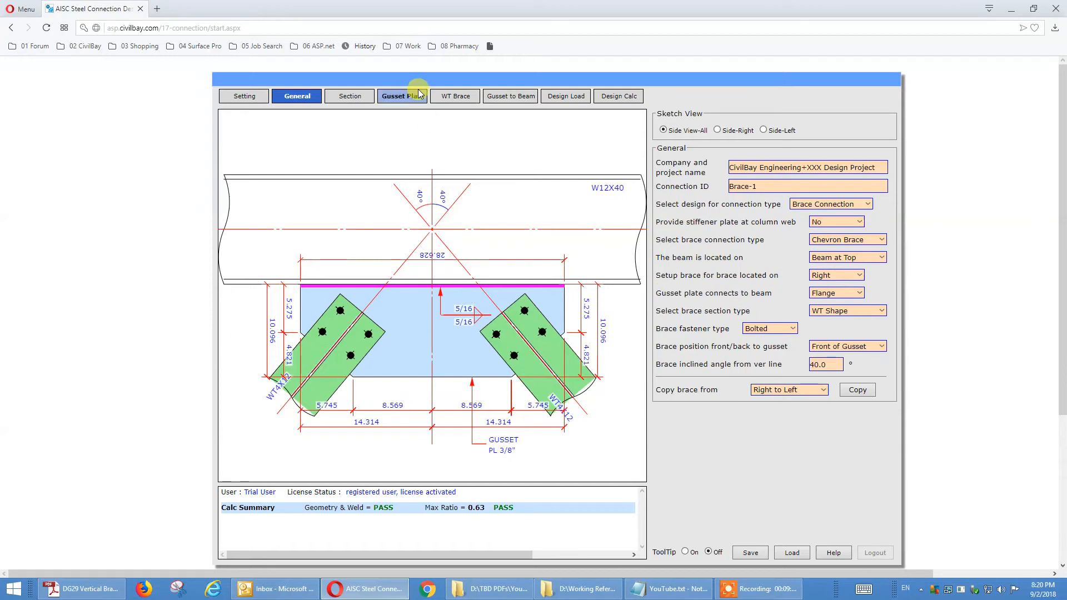
click(455, 97)
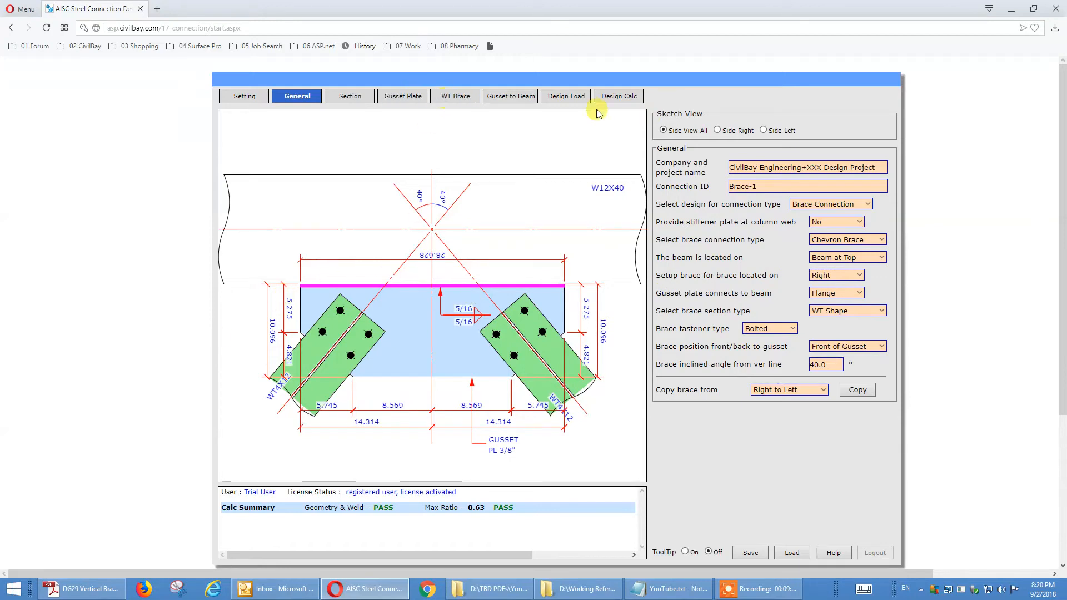
click(821, 278)
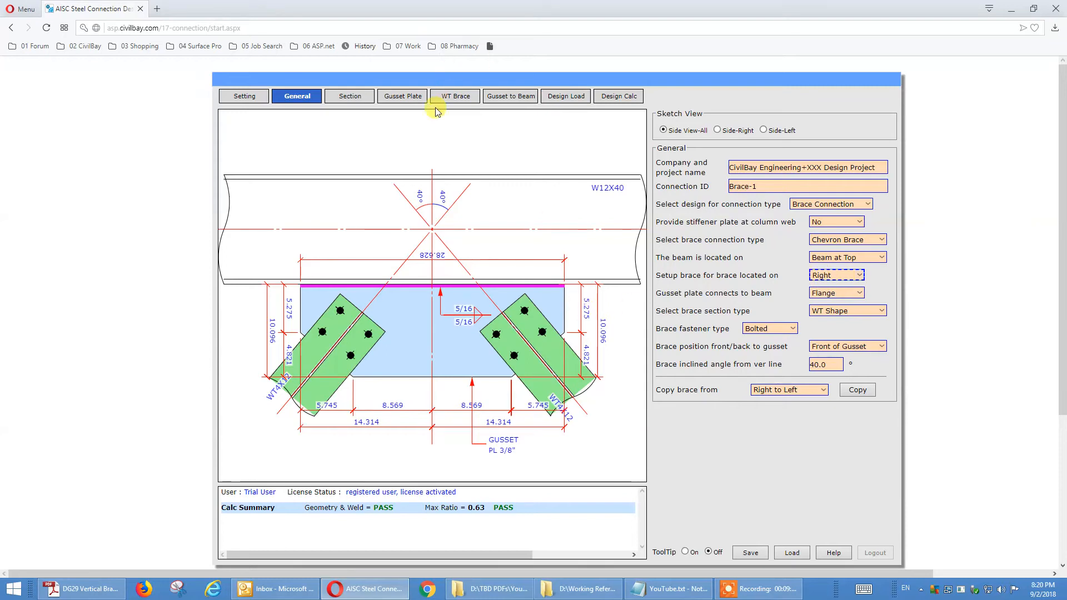
Step: Recheck the gusset plate's brace clearance to the beam and its left edge extension
click(402, 98)
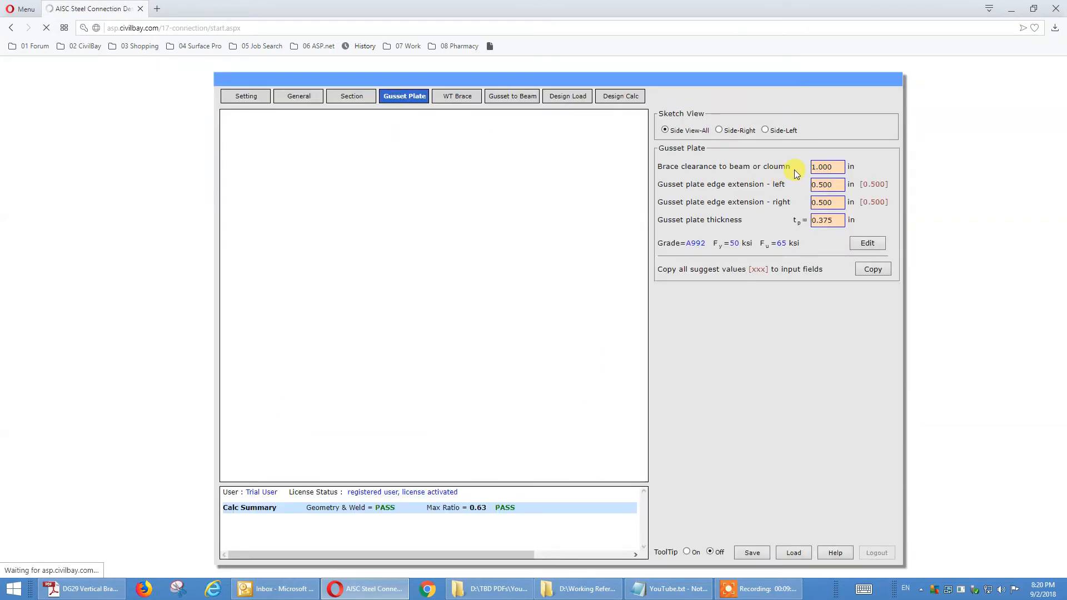
click(836, 166)
key(Tab)
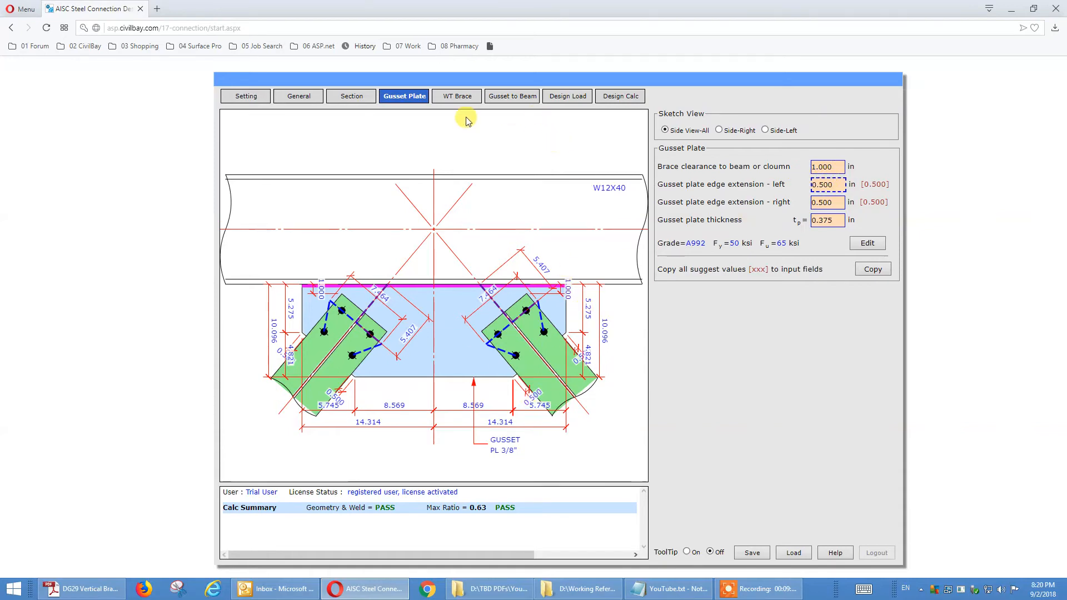
Step: Check the WT brace's bolt gage, spacing and gusset edge distance, and the gusset-to-beam weld size
click(454, 103)
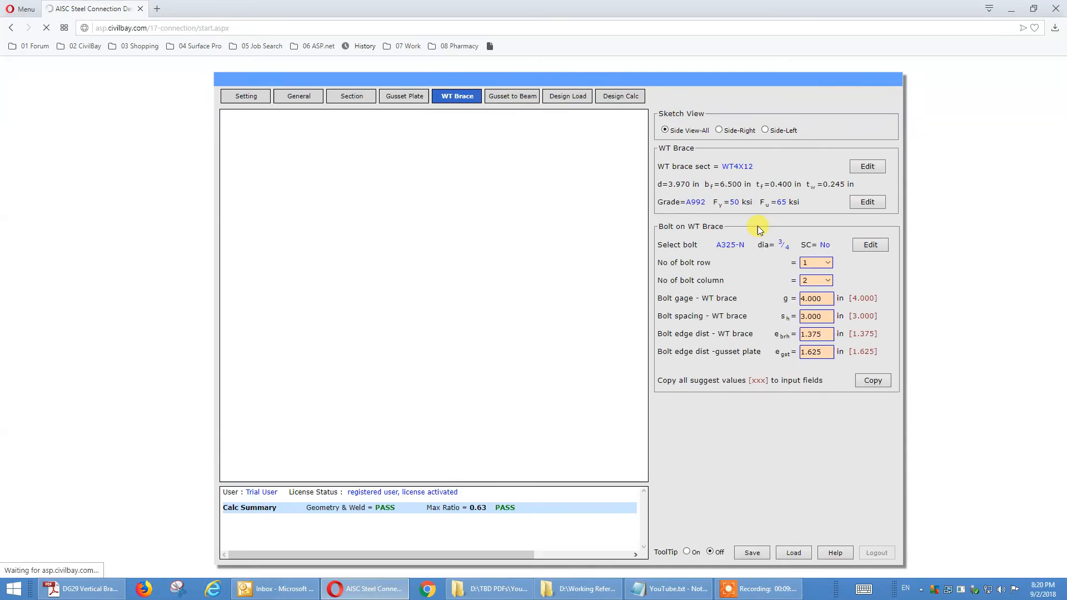
click(810, 299)
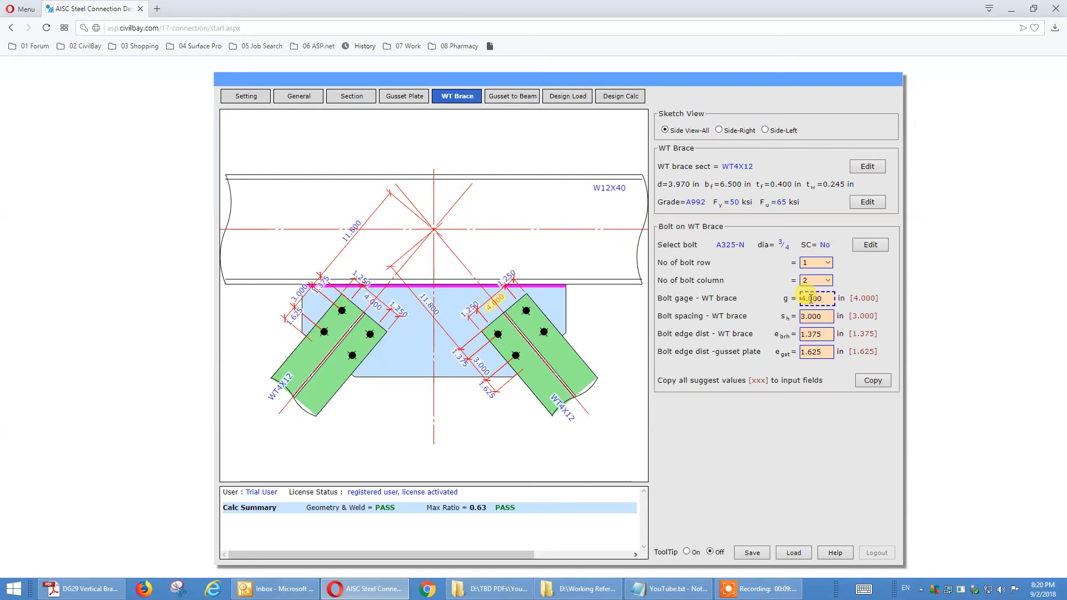
click(819, 317)
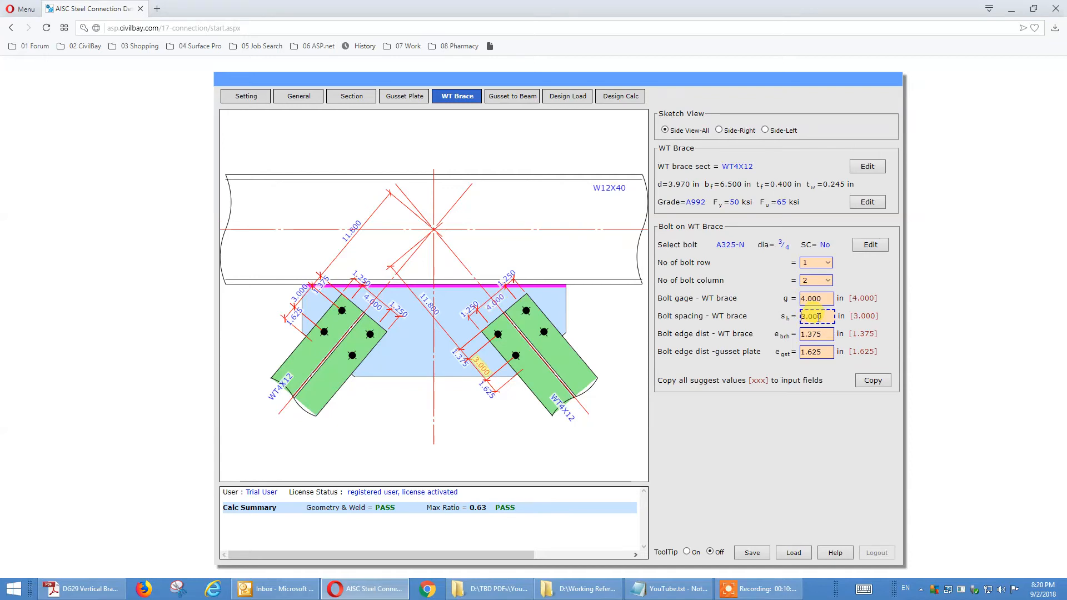
click(824, 353)
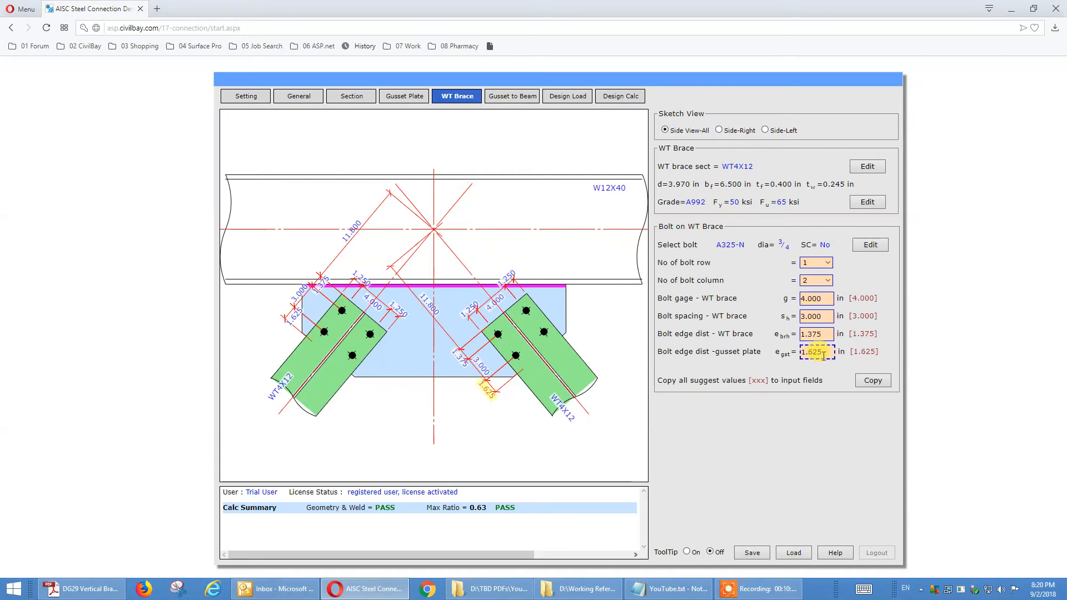
click(515, 103)
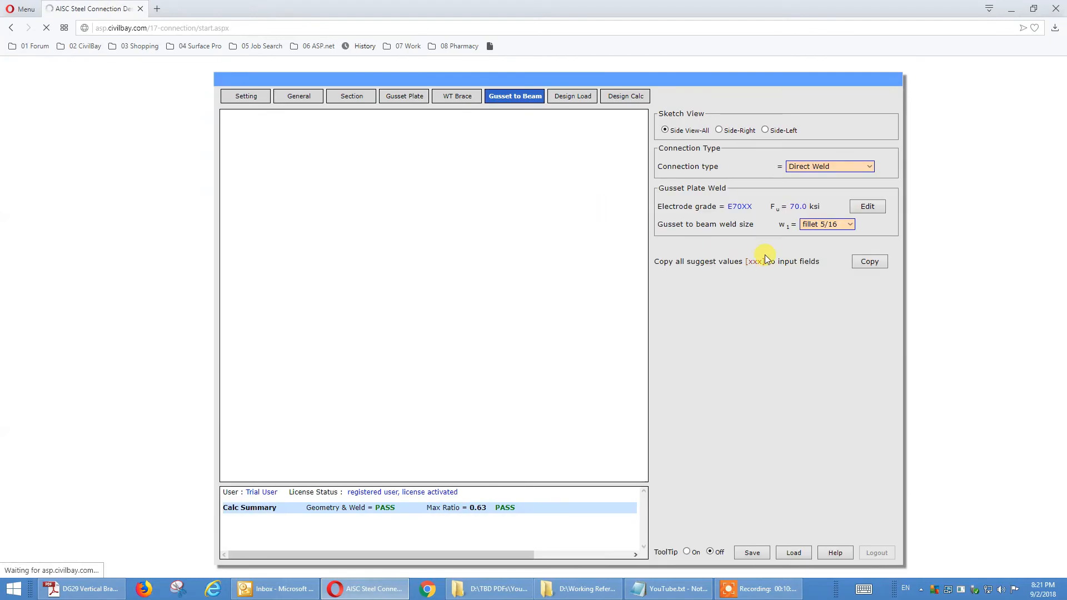
click(827, 225)
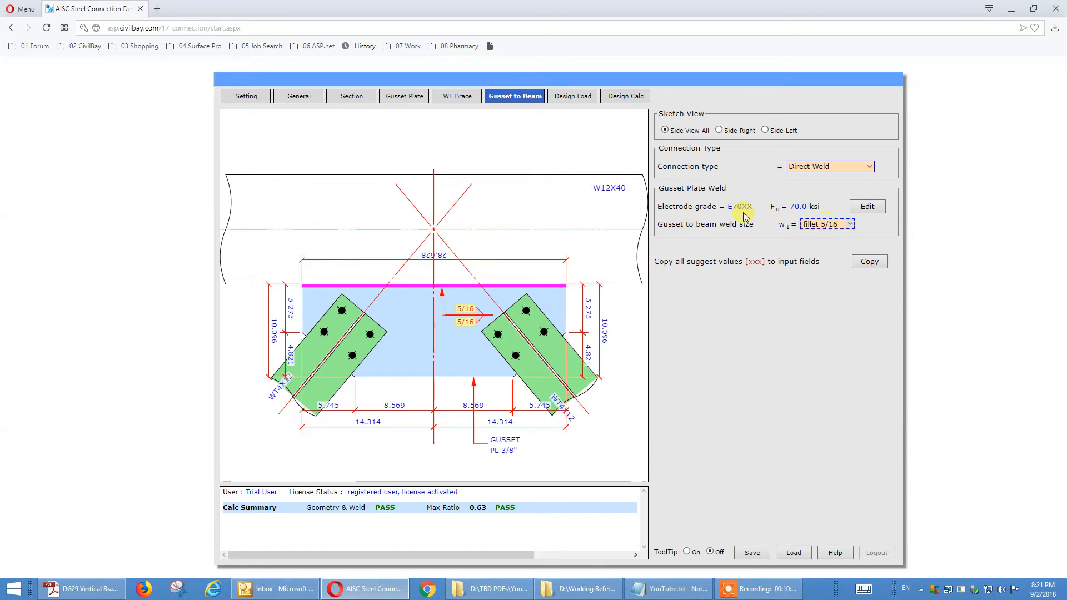
Step: In the design loads, set the left brace axial force of load case 1 to 55 kips
click(580, 97)
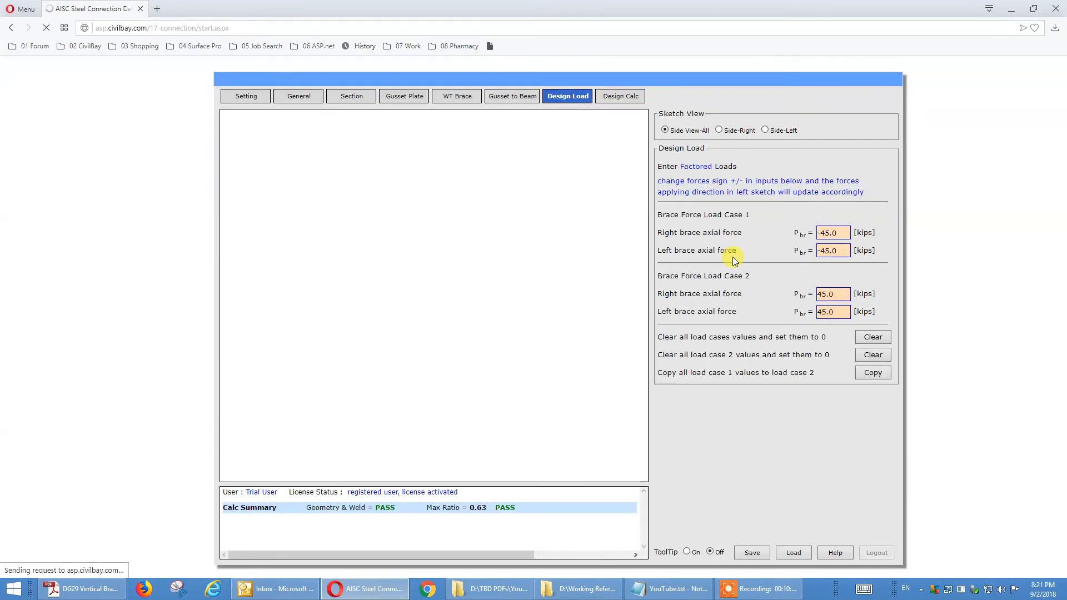
click(850, 234)
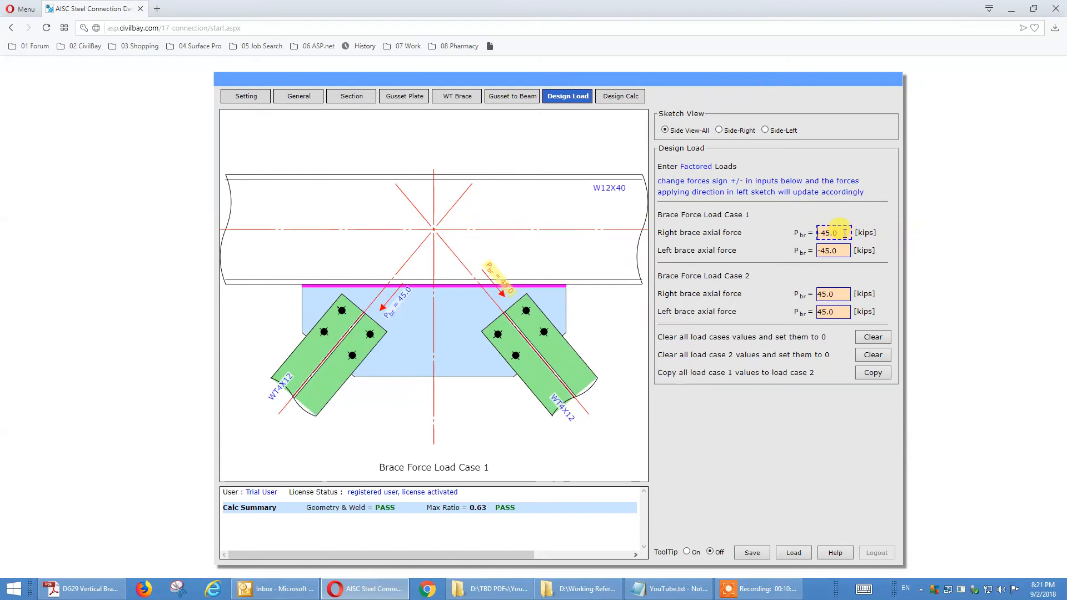
click(841, 249)
drag(841, 249, 777, 251)
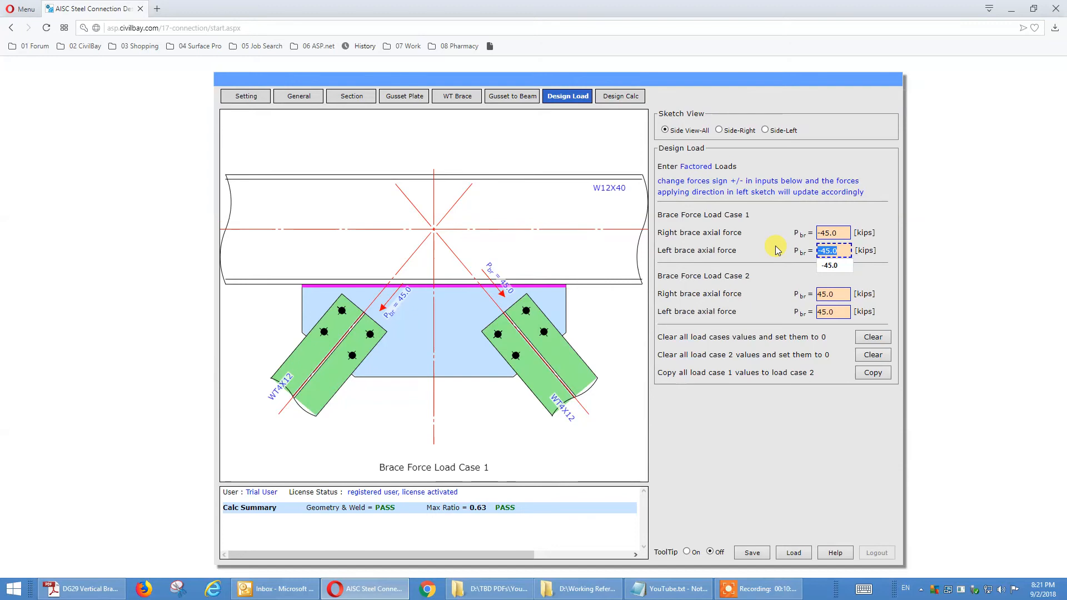
text(100)
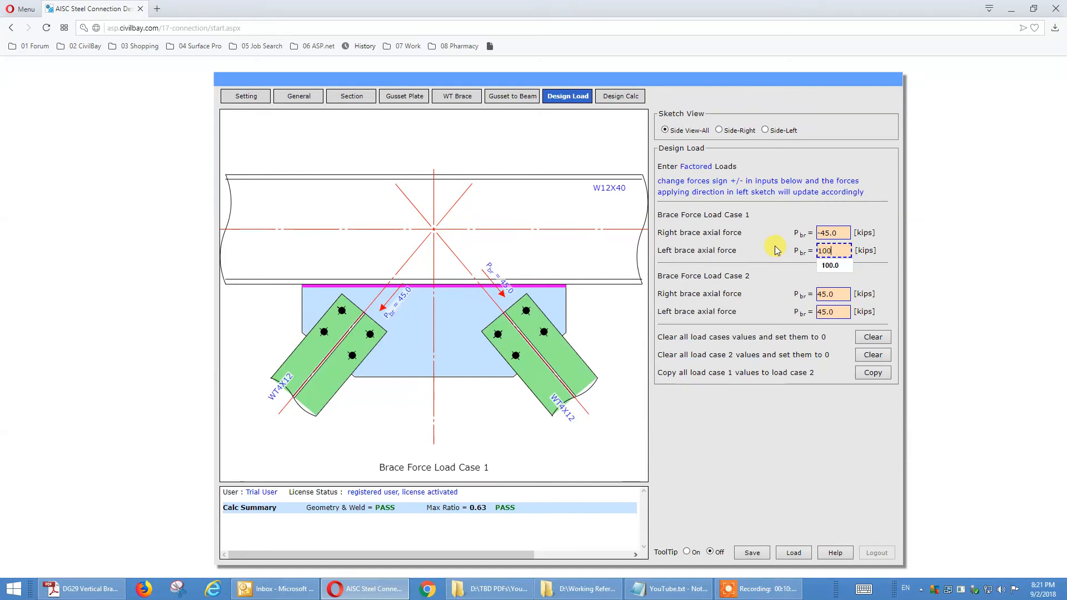
drag(841, 250, 794, 252)
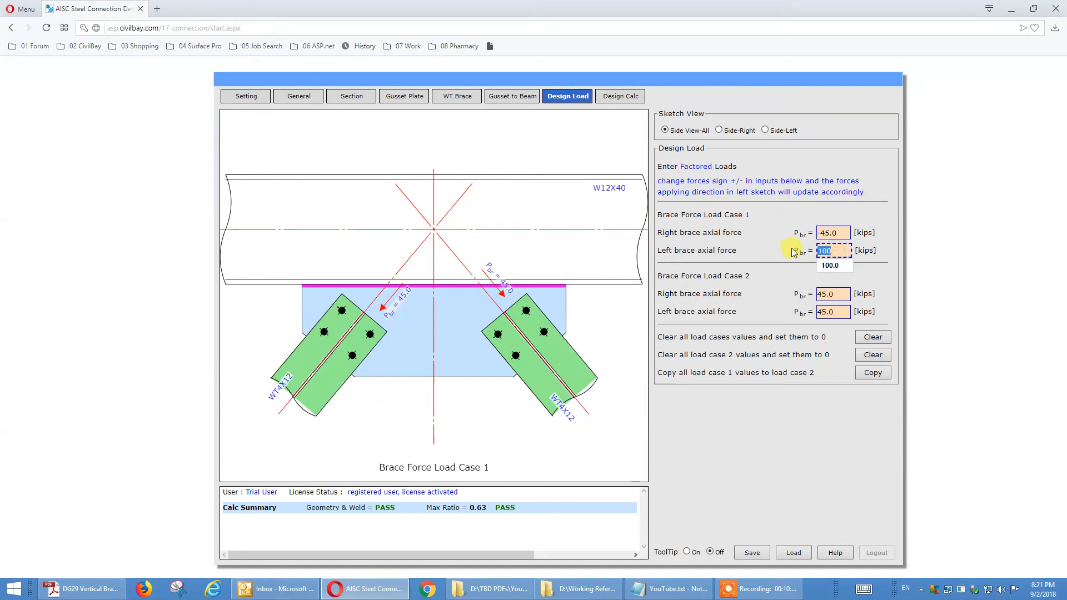
text(55)
click(773, 247)
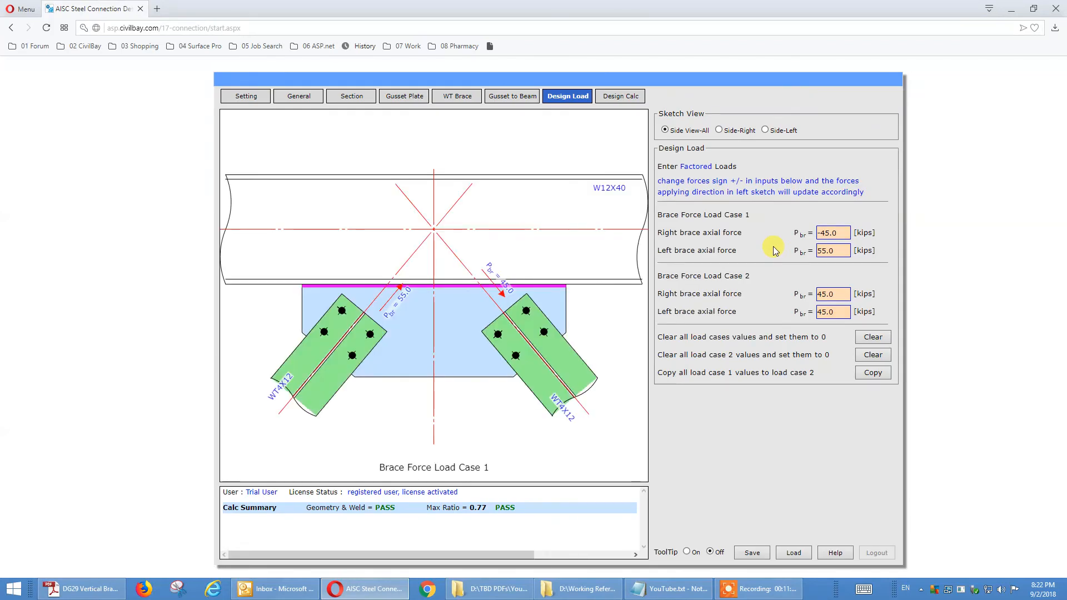
Step: Set the left brace axial force of load case 2 to -60 kips
click(824, 294)
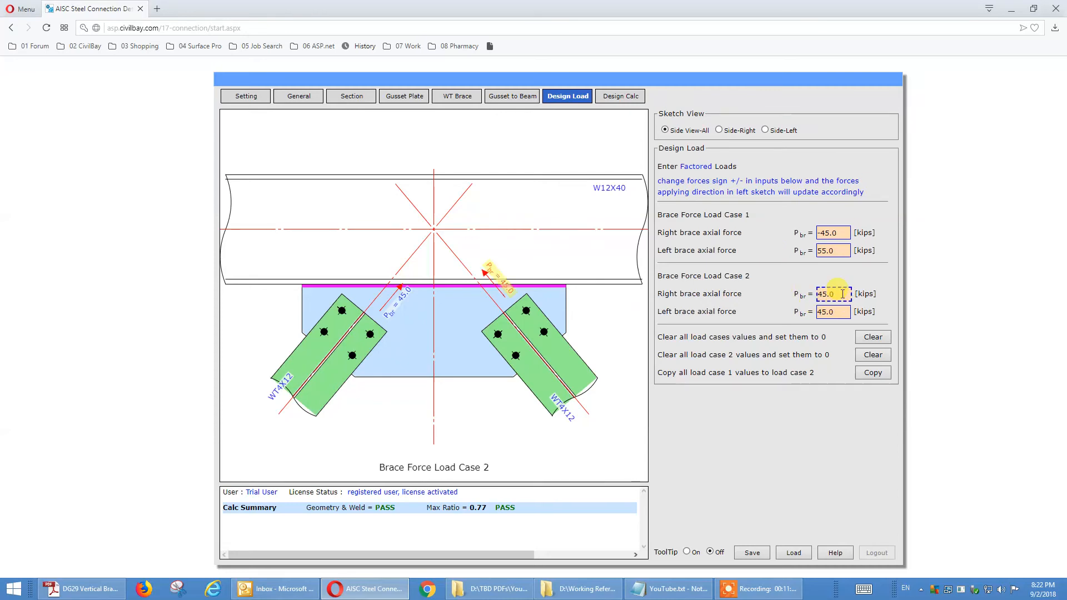
click(843, 294)
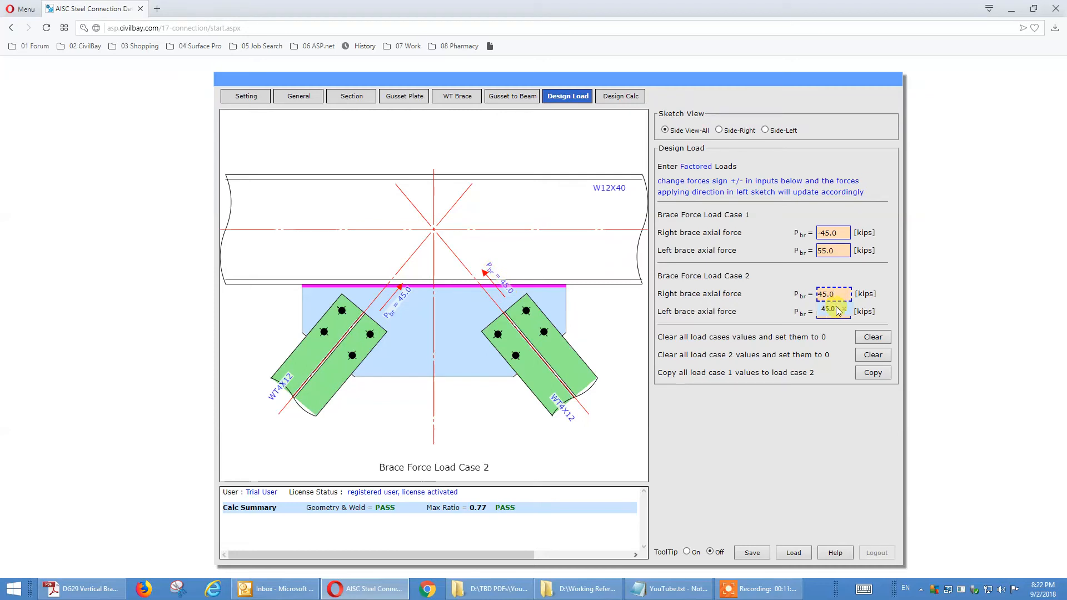
drag(823, 308, 849, 311)
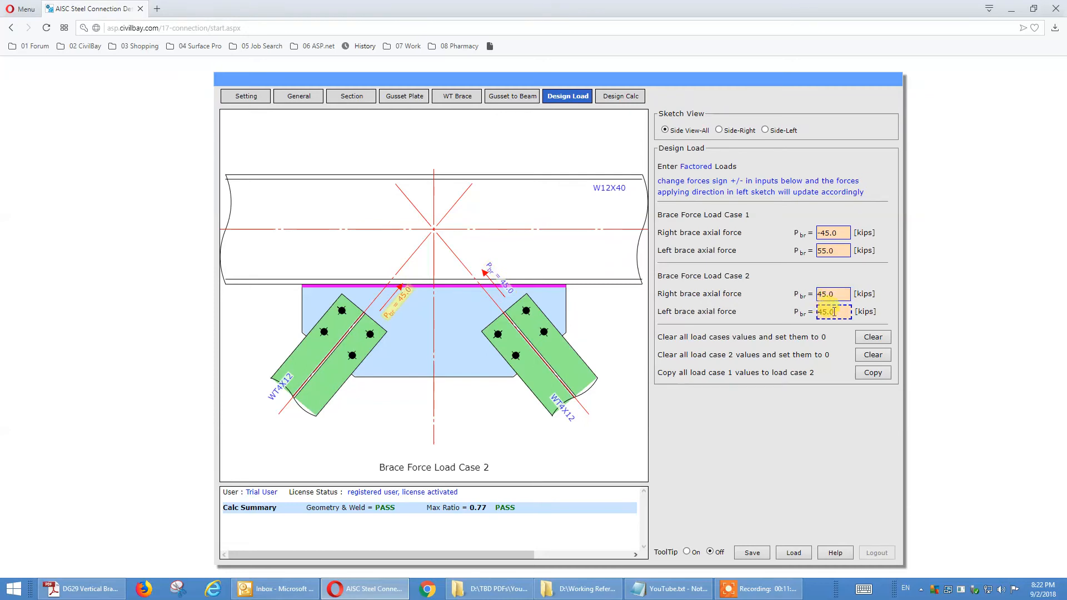
text(-)
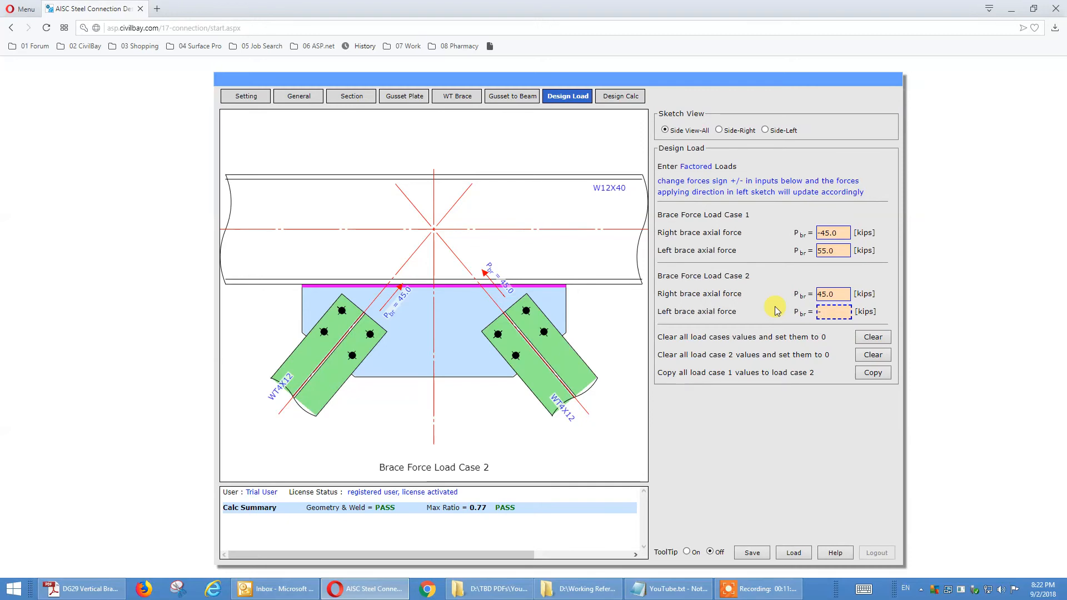
text(45)
click(761, 303)
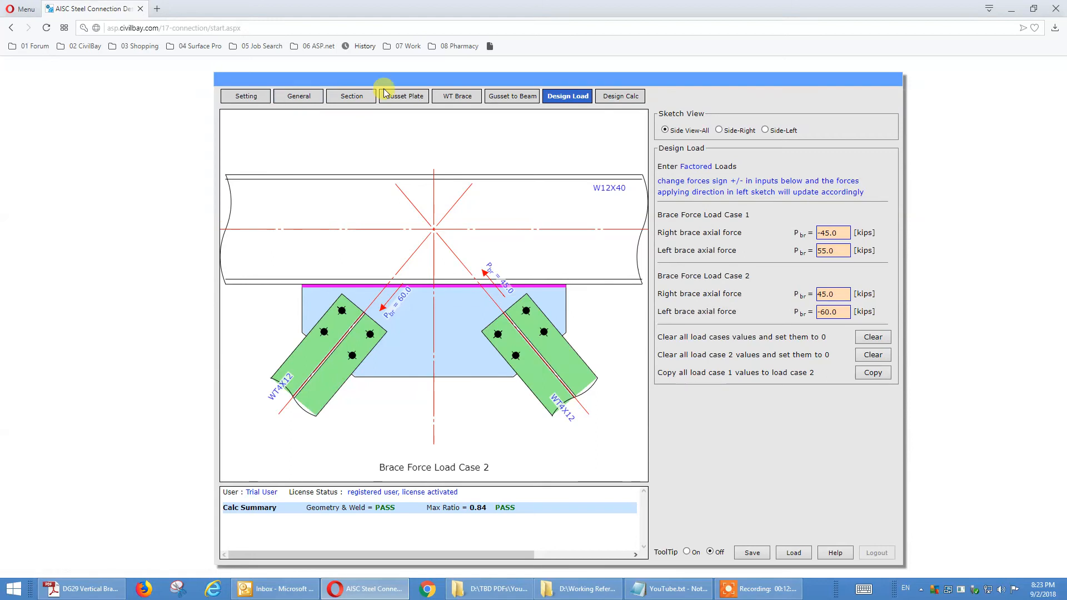
Step: Set the stiffener plate at column web option to Yes and open the column stiffener plate settings
click(306, 100)
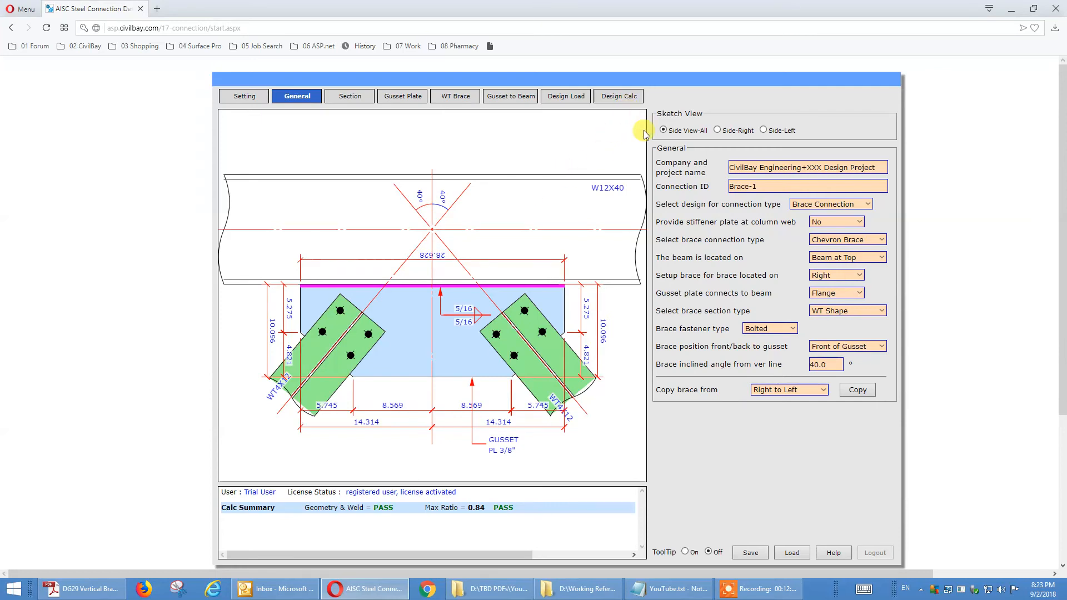
click(858, 223)
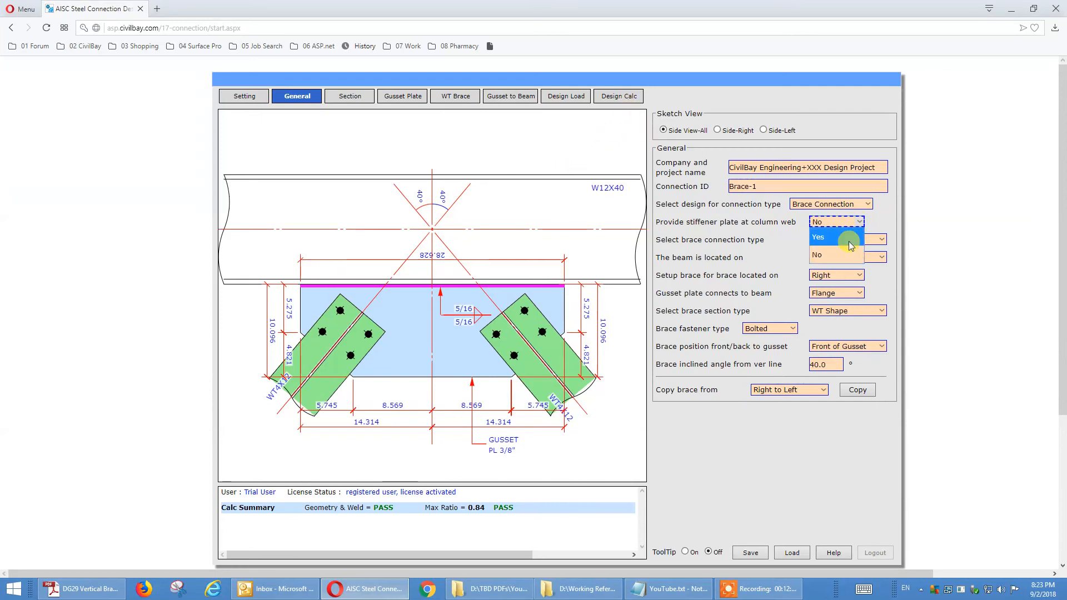
click(851, 239)
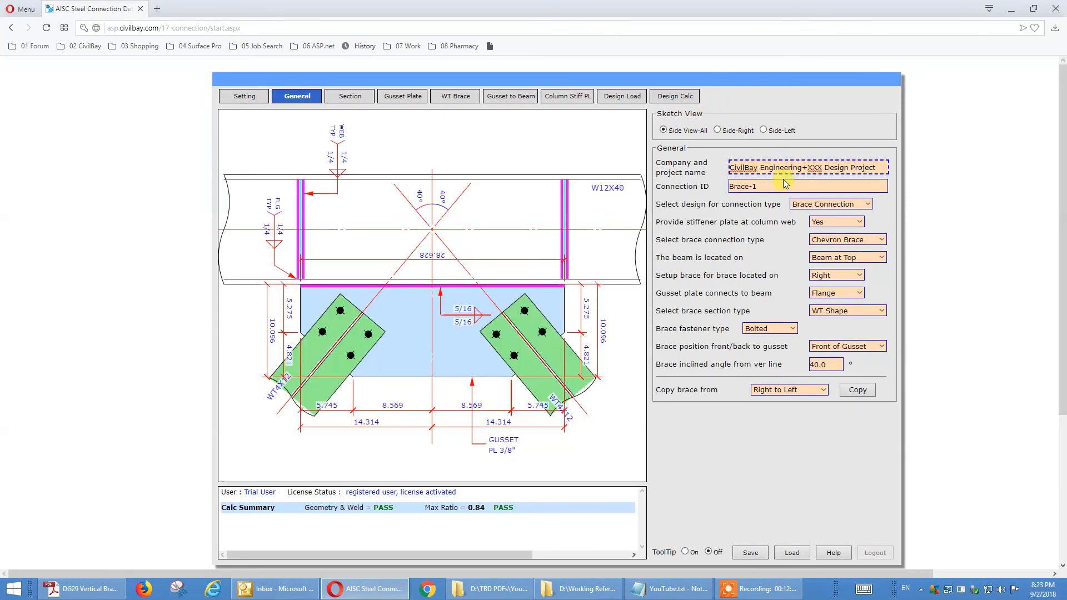
click(585, 99)
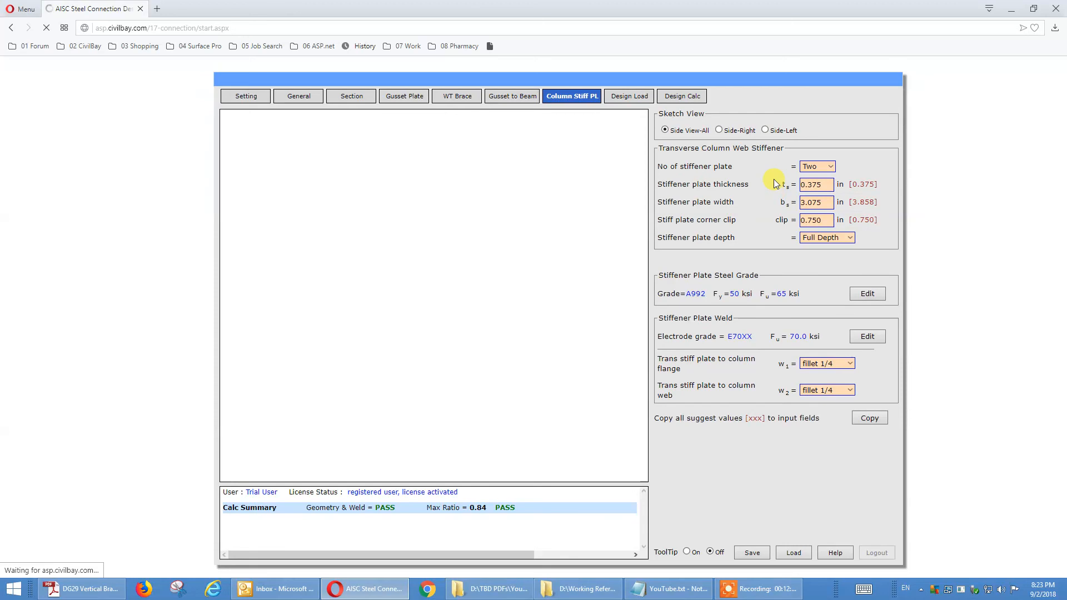
Step: Set the number of transverse column web stiffener plates to One
click(825, 166)
click(825, 168)
click(820, 181)
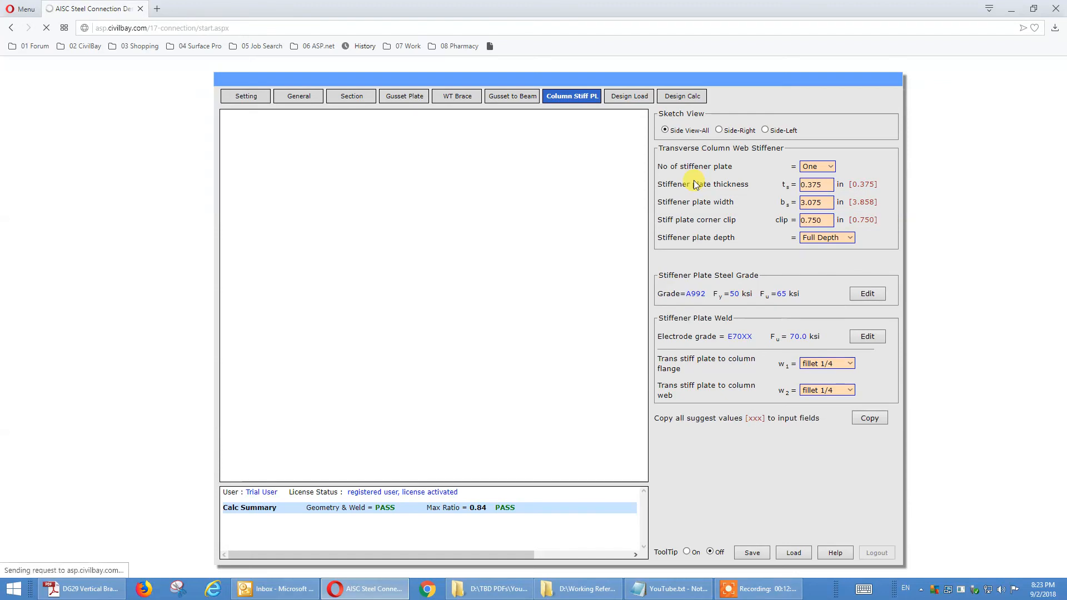
Step: Run the design calculation, expand all result sections and open the printable report in a maximized window
click(690, 98)
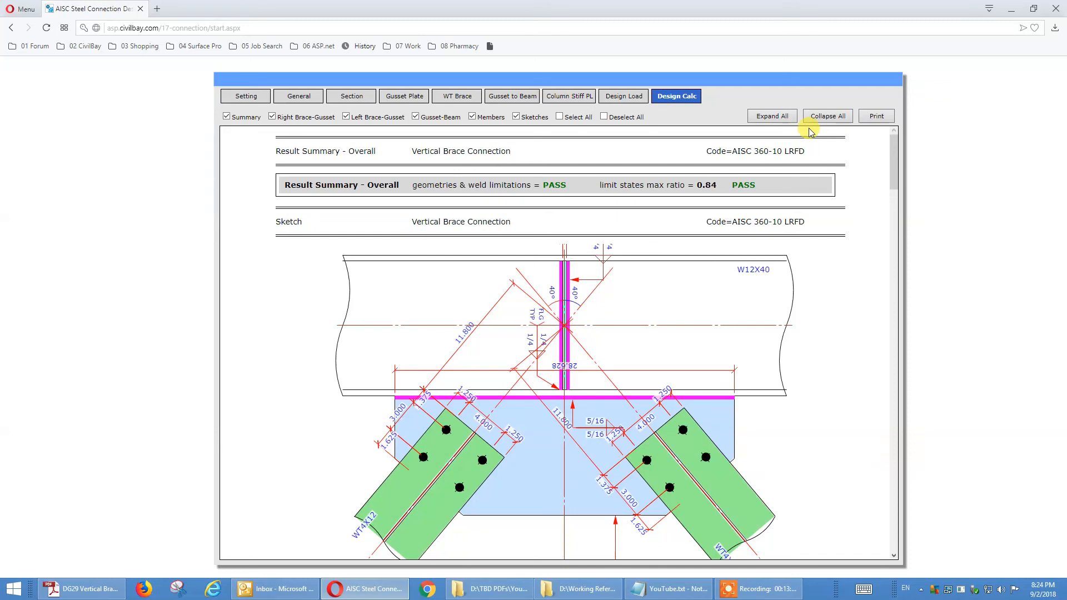
click(784, 119)
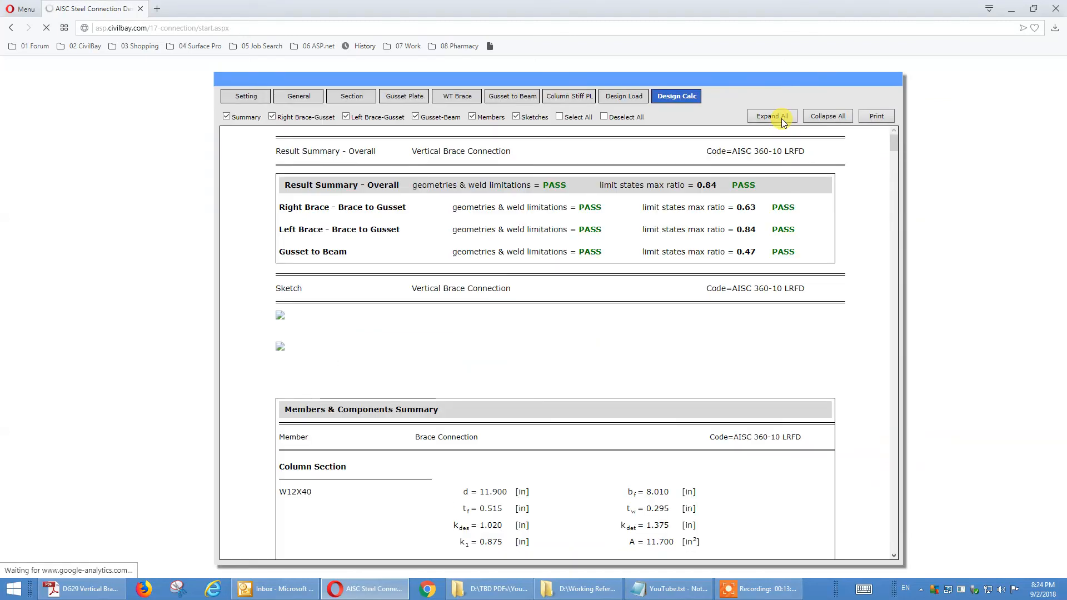
click(879, 119)
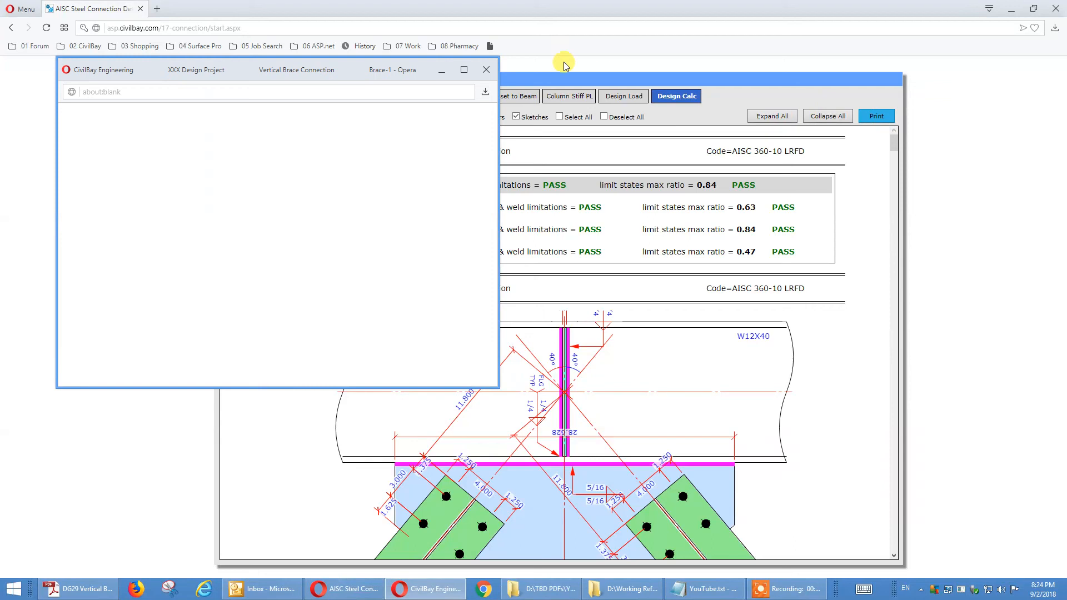
click(466, 70)
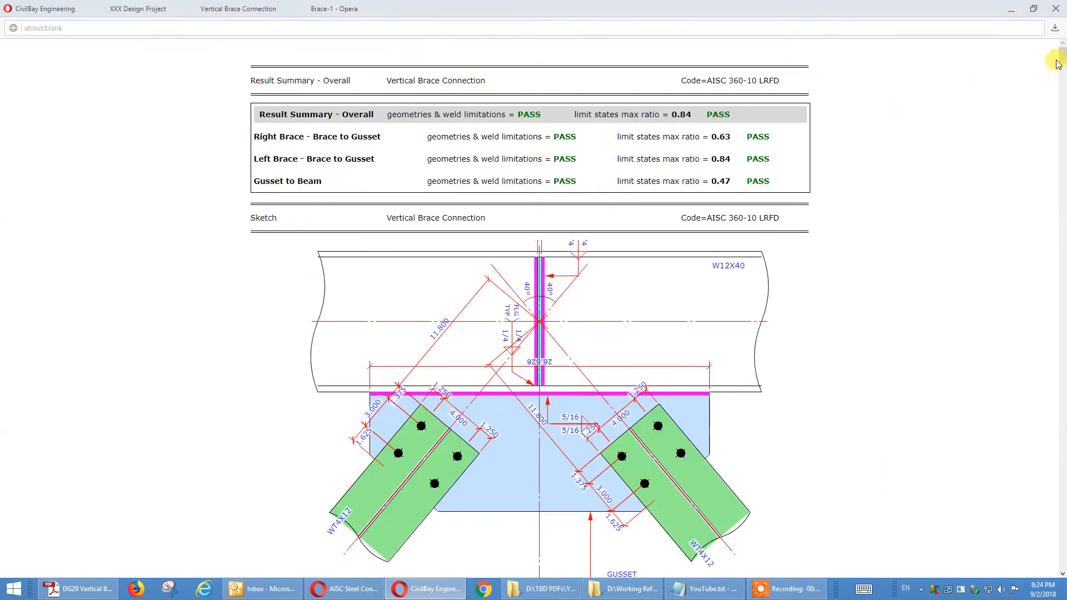
Step: Examine the report's connection sketches, brace force load case calculations and gusset-to-beam weld strength check, and return to the result summary
mouse_move(1061, 61)
mouse_down()
mouse_move(1059, 73)
mouse_move(1059, 55)
mouse_up()
scroll(929, 251, down, 1)
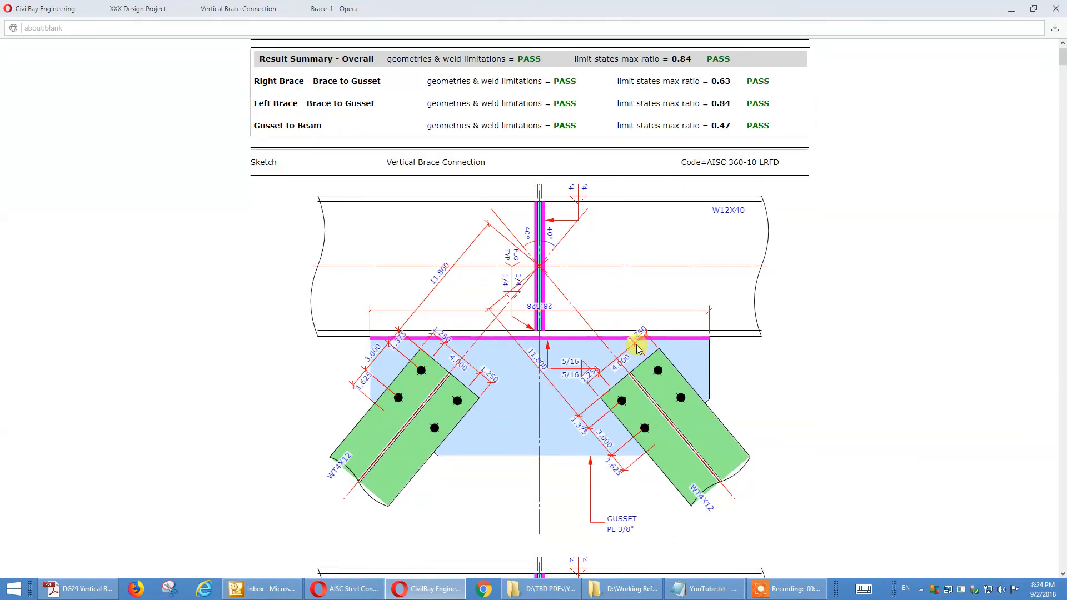
scroll(565, 341, down, 3)
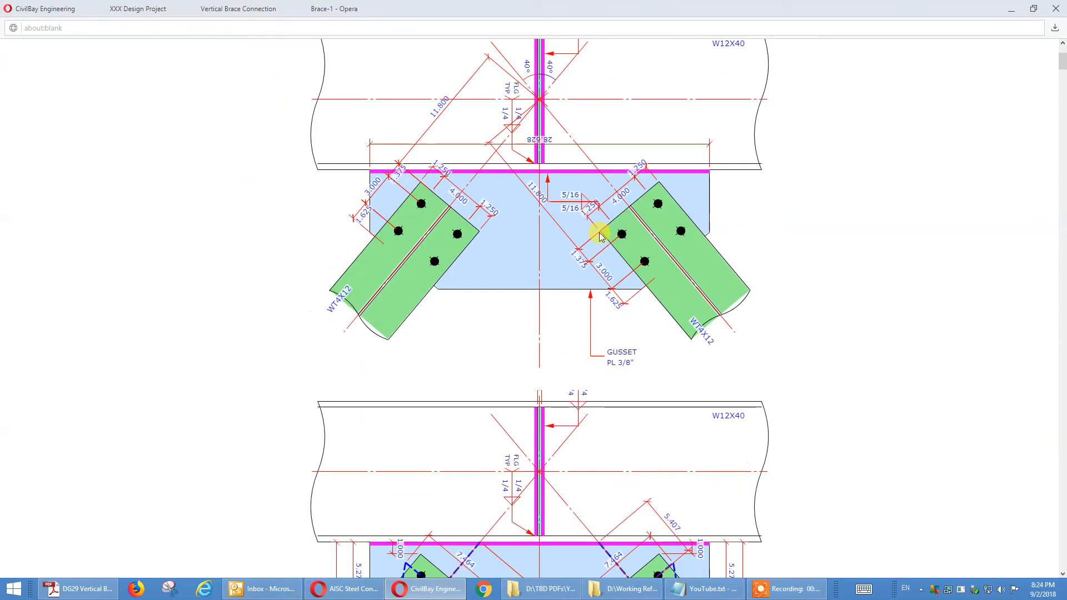
scroll(620, 254, down, 3)
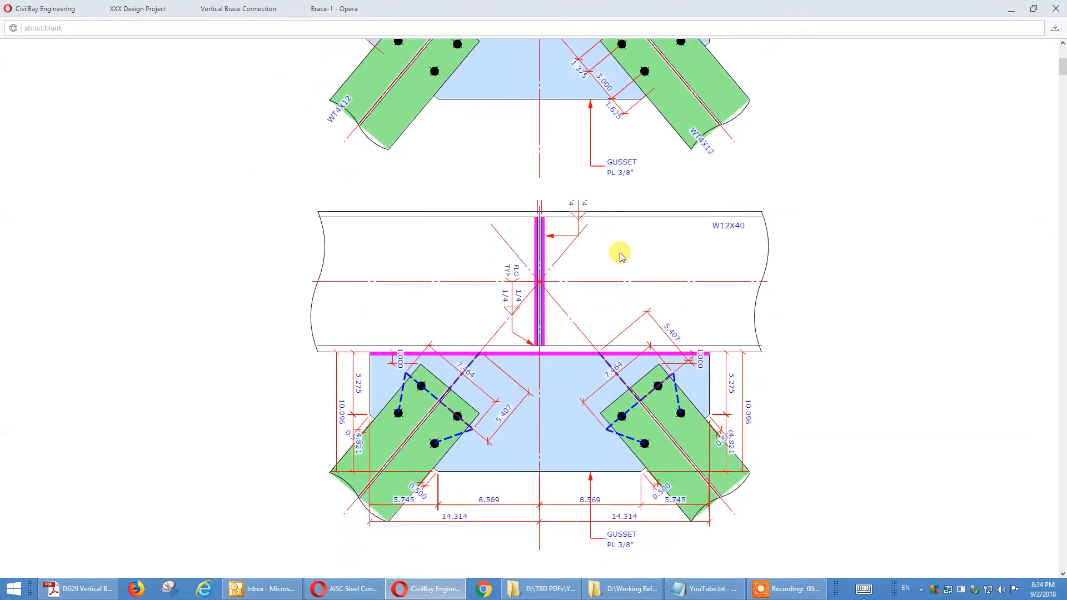
scroll(572, 250, down, 2)
scroll(586, 238, up, 2)
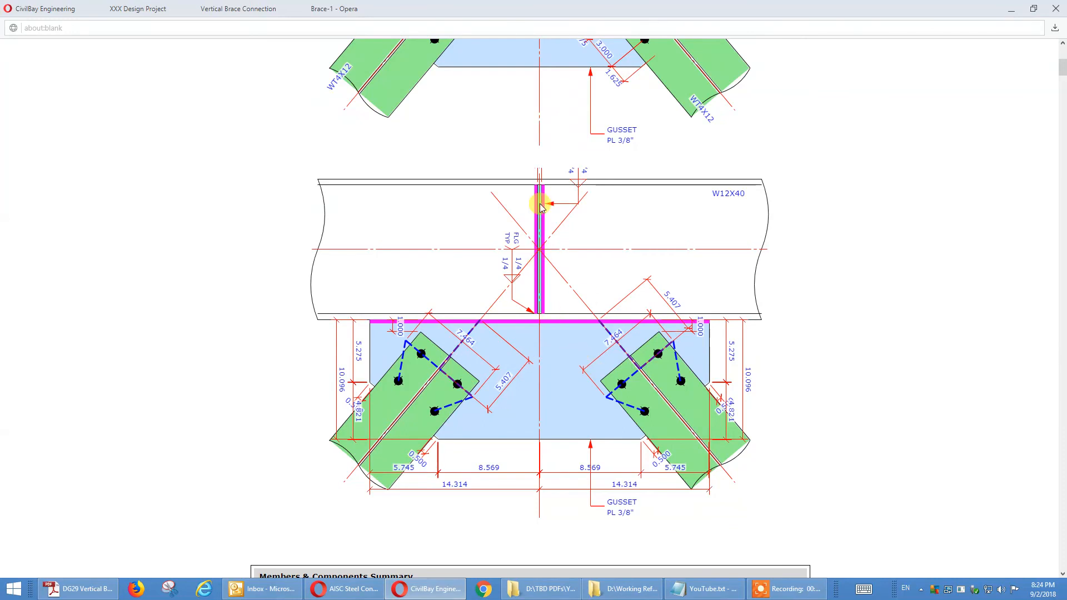
scroll(547, 263, down, 20)
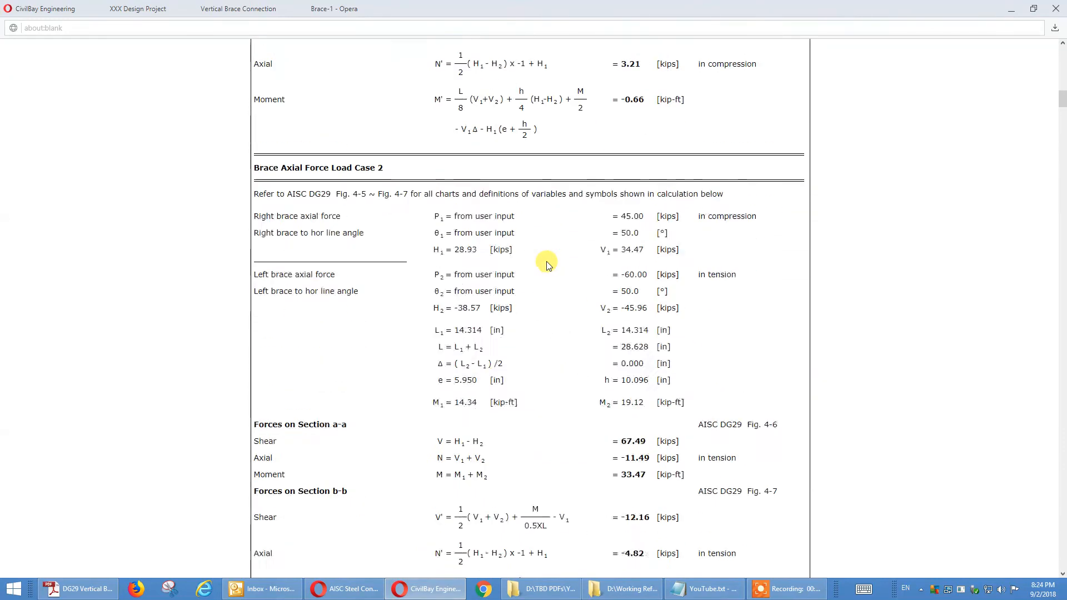
drag(1062, 113, 1057, 485)
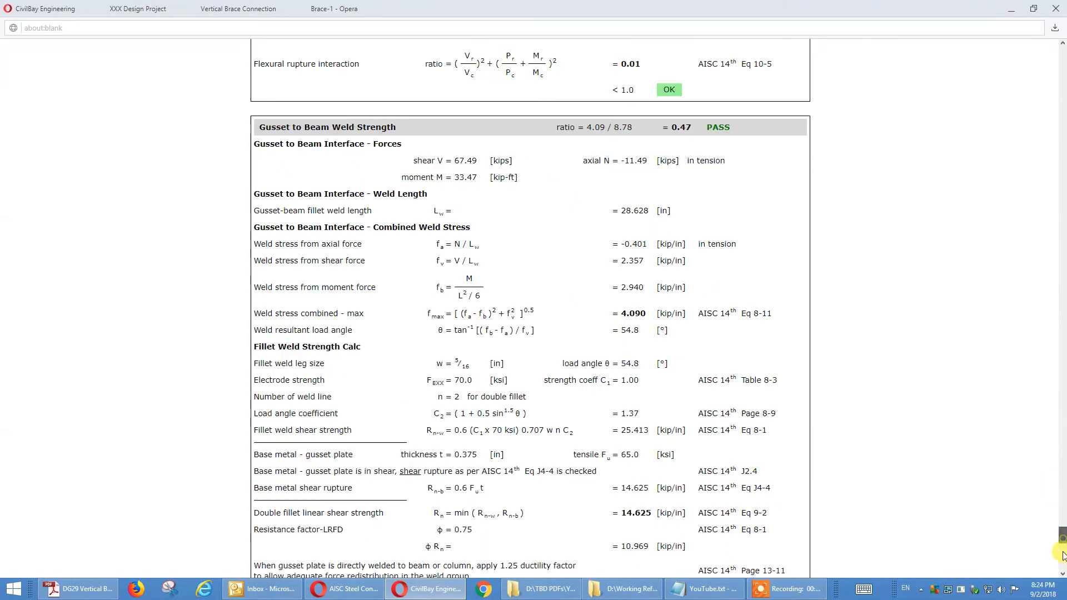
mouse_move(1063, 555)
mouse_down()
mouse_move(1062, 321)
mouse_move(1050, 231)
mouse_move(1062, 50)
mouse_up()
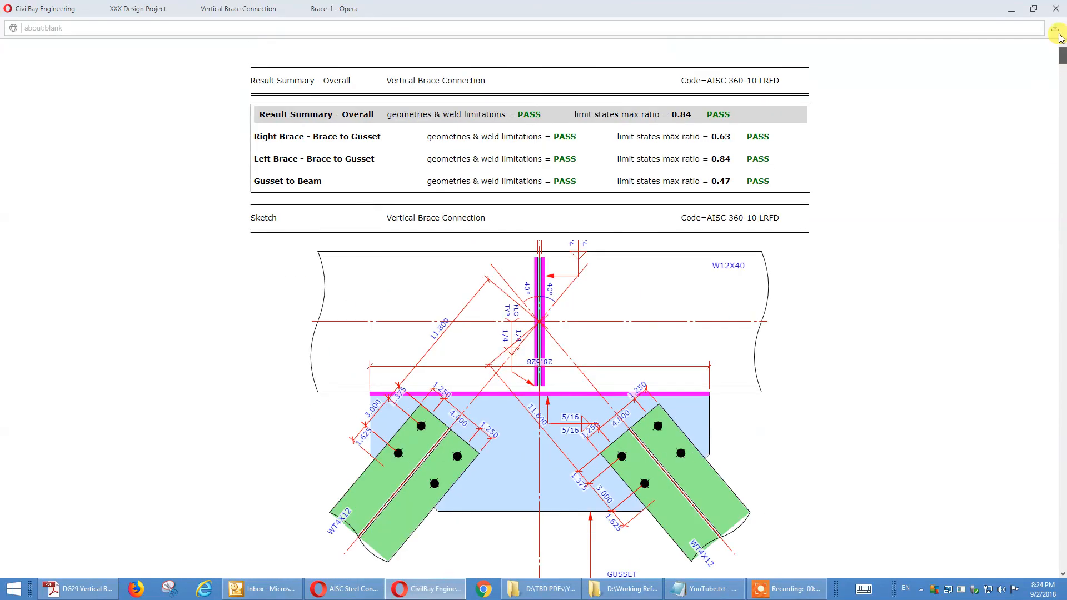